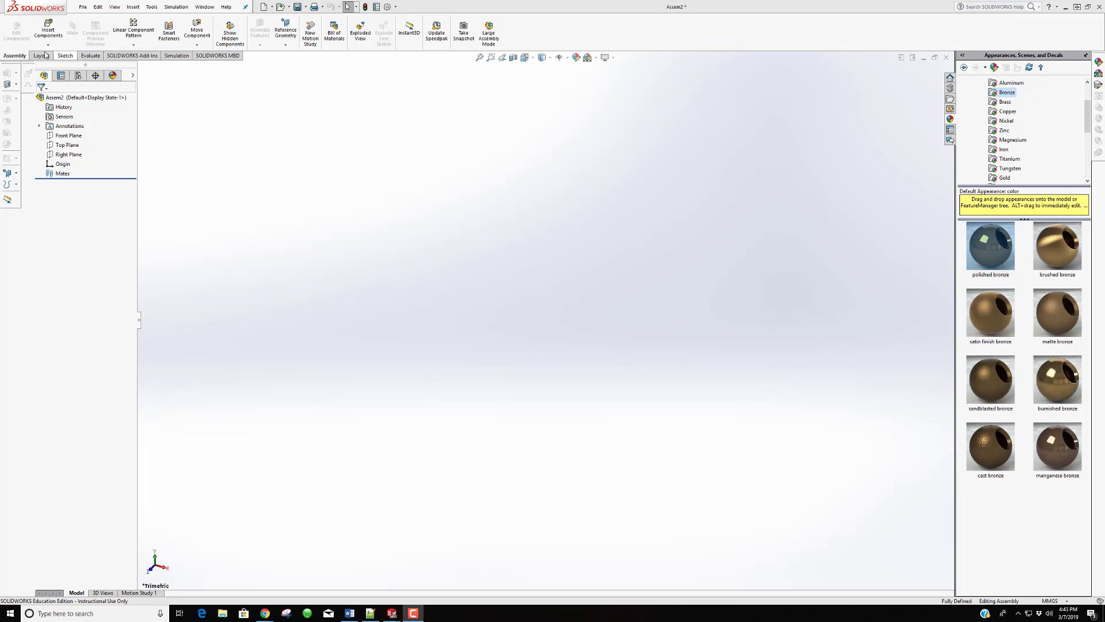
Insert the RollerCoaster part as the first component of the assembly
click(47, 33)
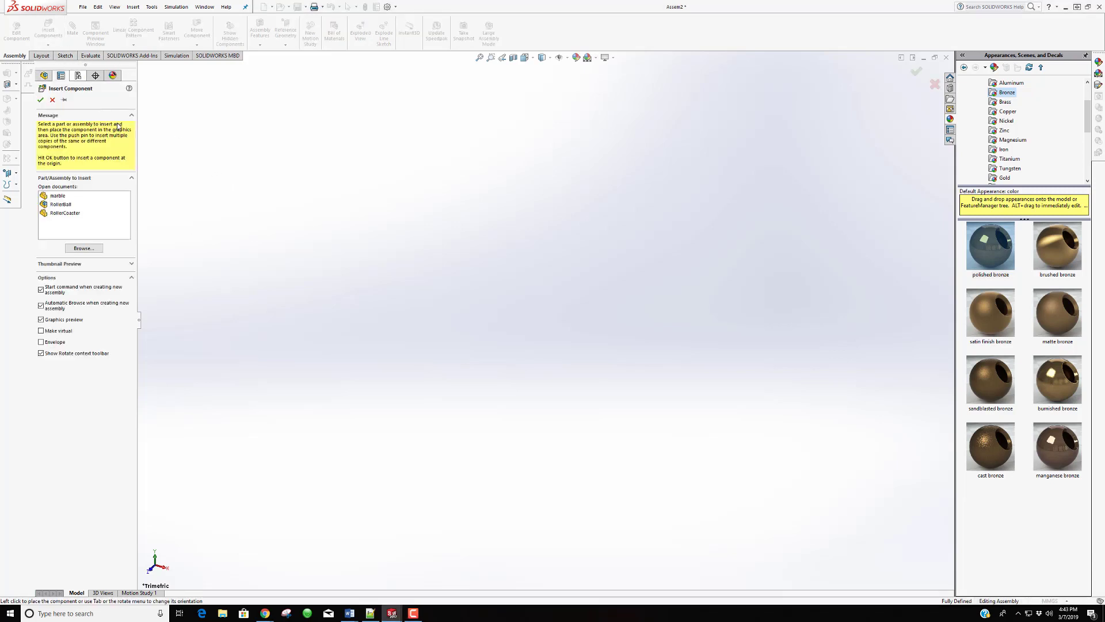
click(64, 213)
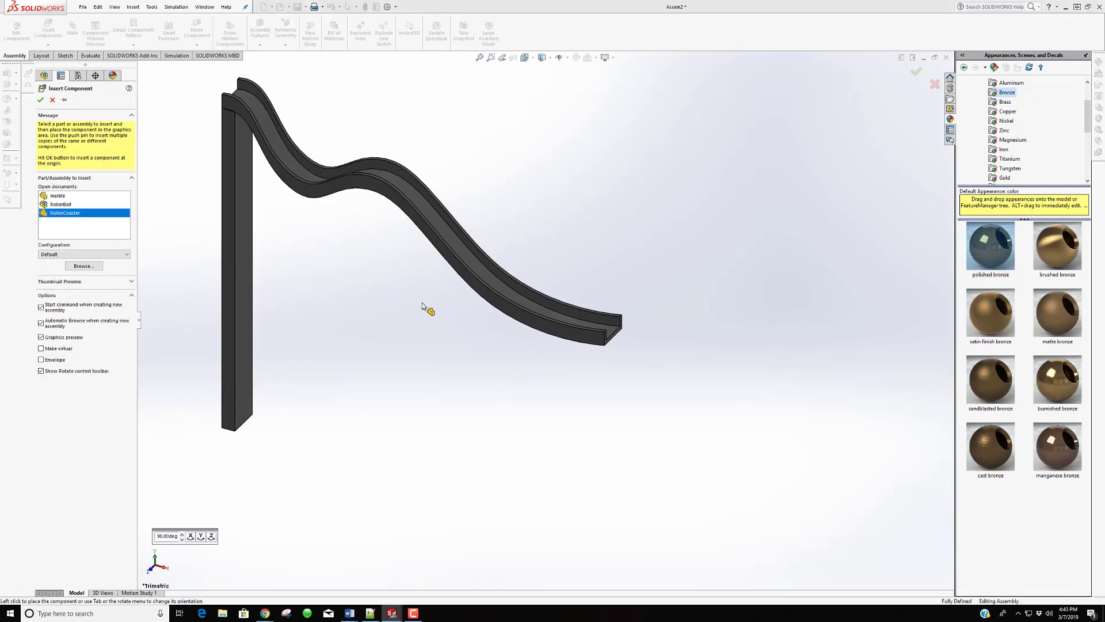
click(346, 308)
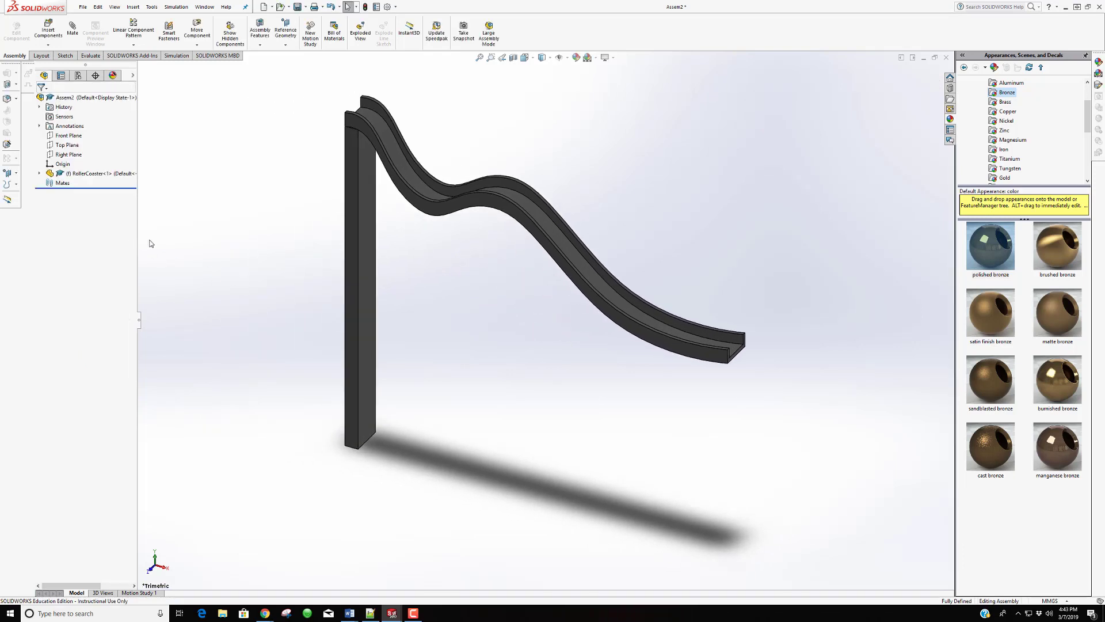
Insert the marble part and place it at the upper start of the roller coaster track
click(55, 45)
click(55, 55)
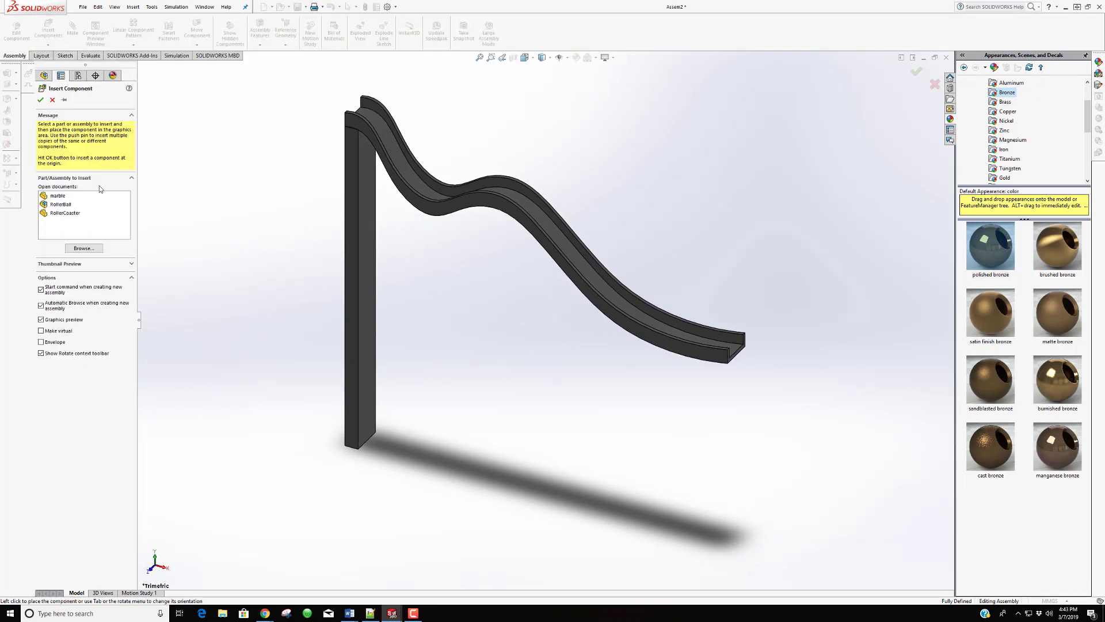
click(60, 197)
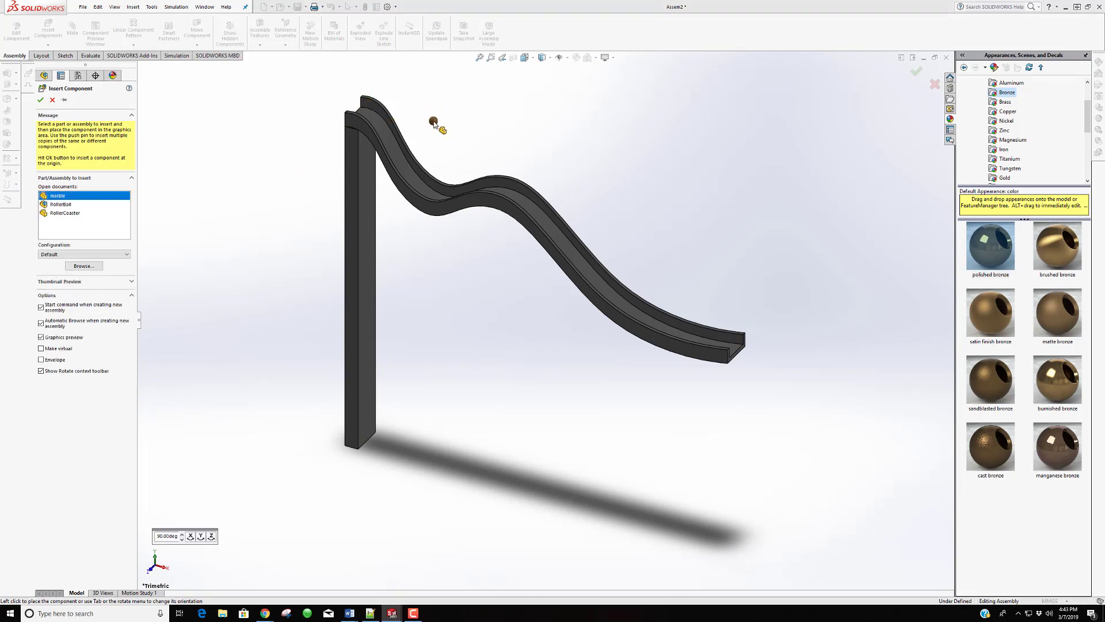
click(373, 114)
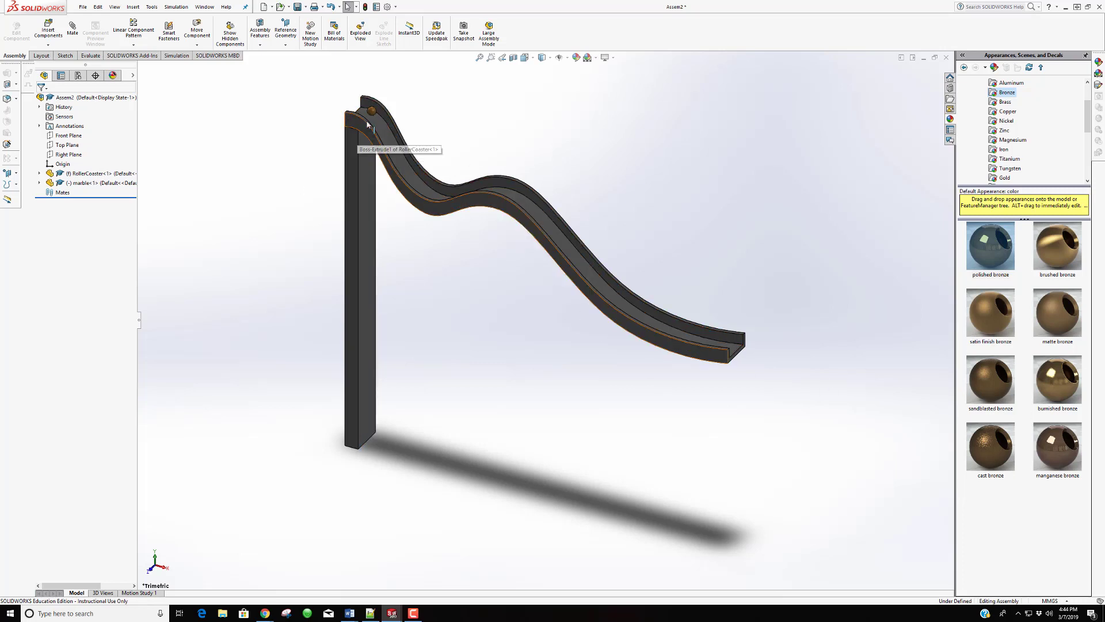
scroll(386, 118, down, 4)
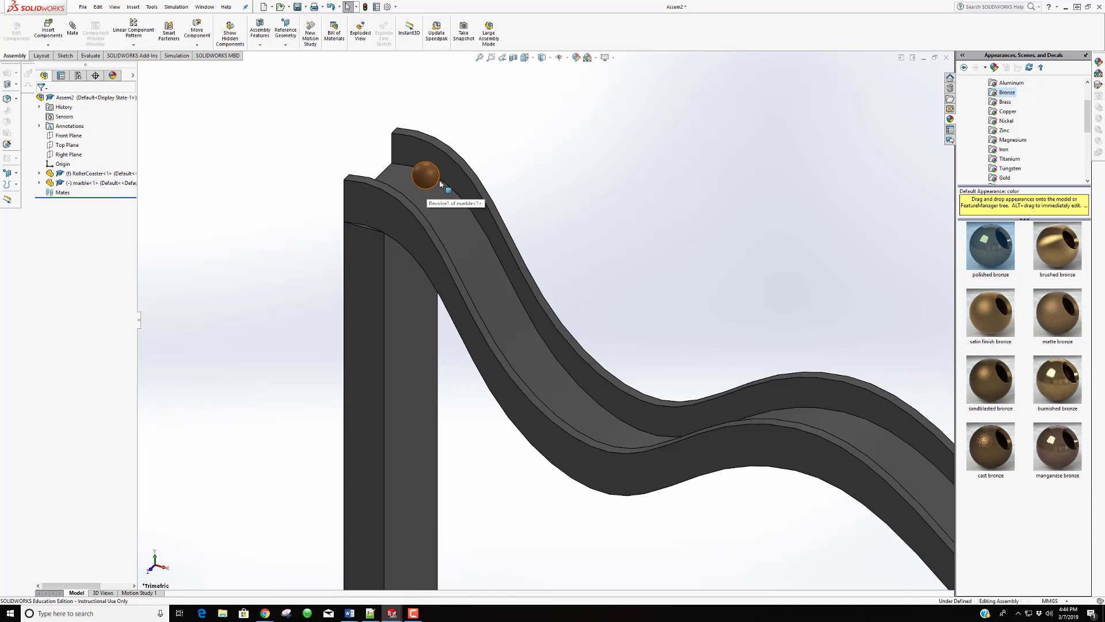
scroll(440, 183, up, 3)
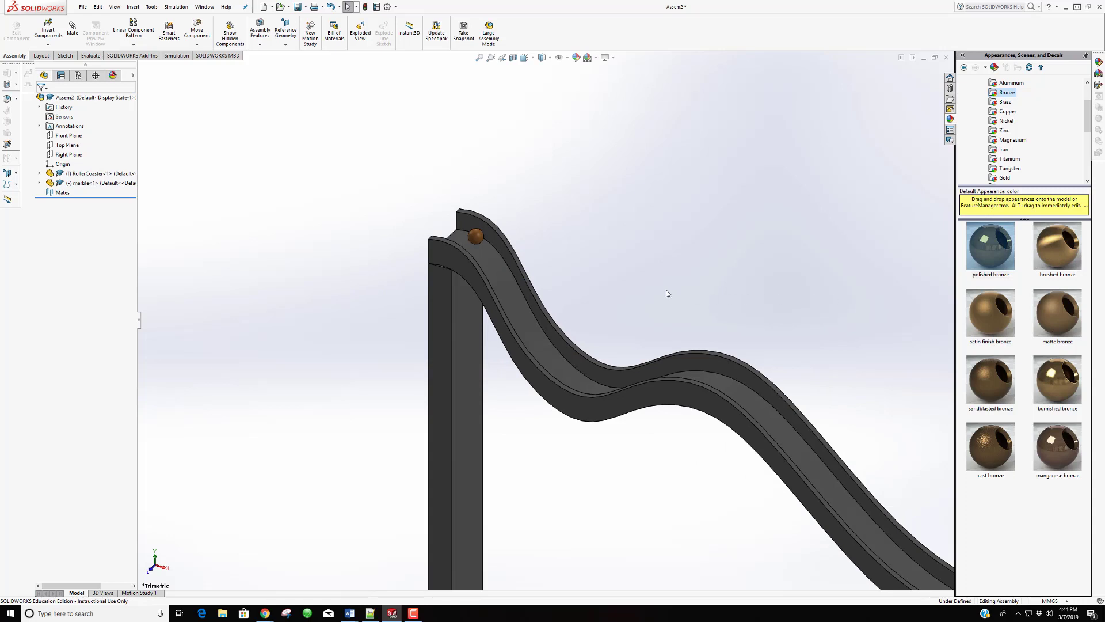
scroll(572, 261, up, 5)
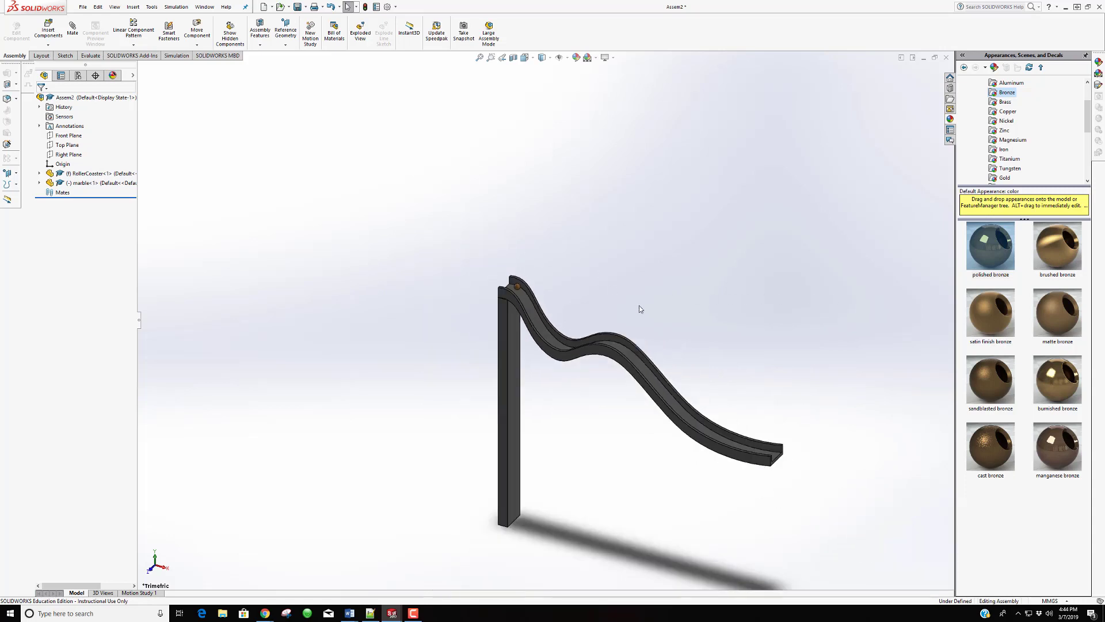
scroll(575, 304, down, 3)
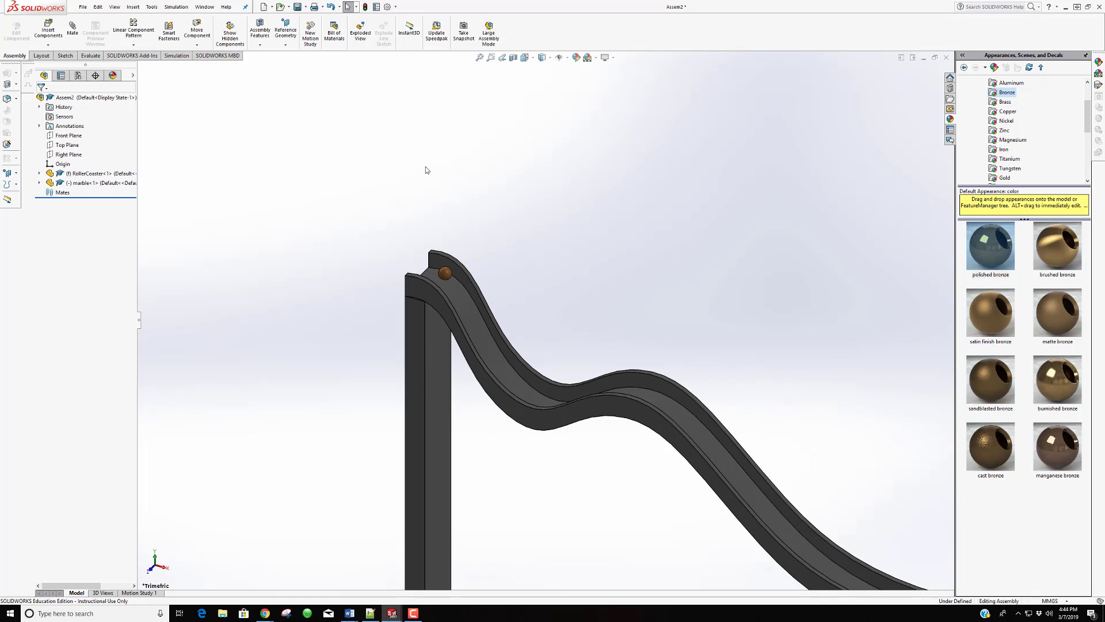
Enable the SOLIDWORKS Visualize add-in and bring up its commands
click(395, 7)
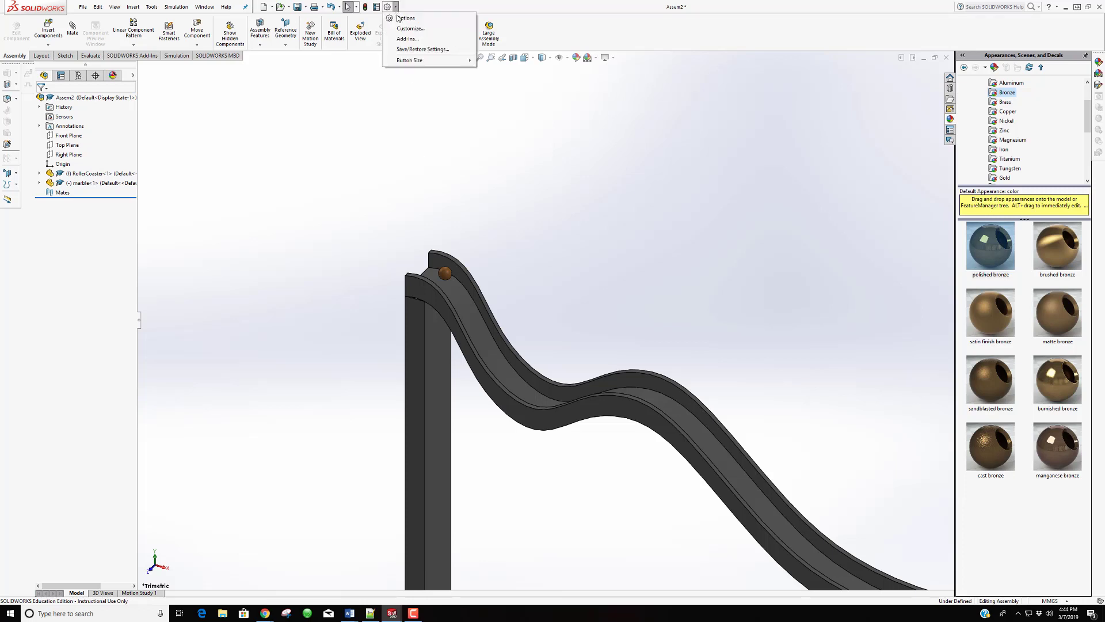
click(408, 39)
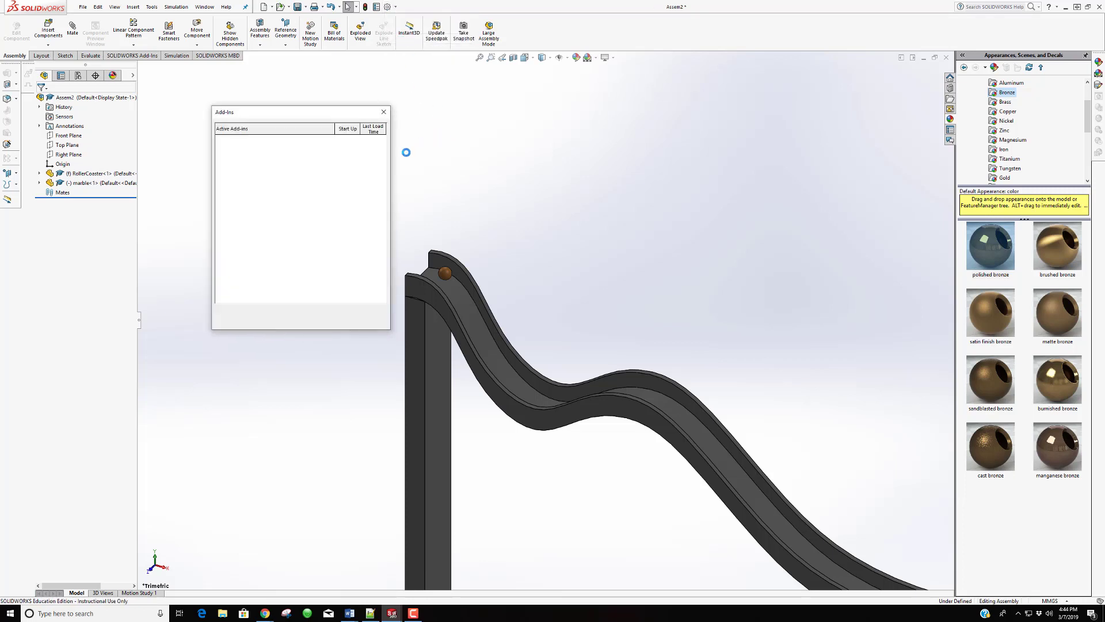
scroll(324, 176, down, 3)
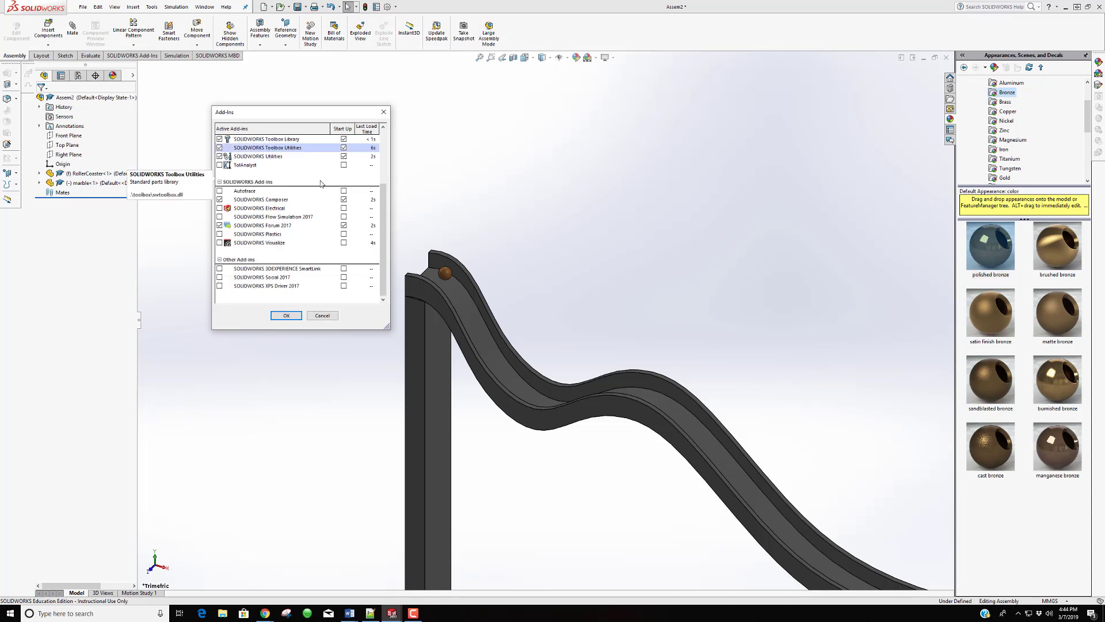
click(219, 243)
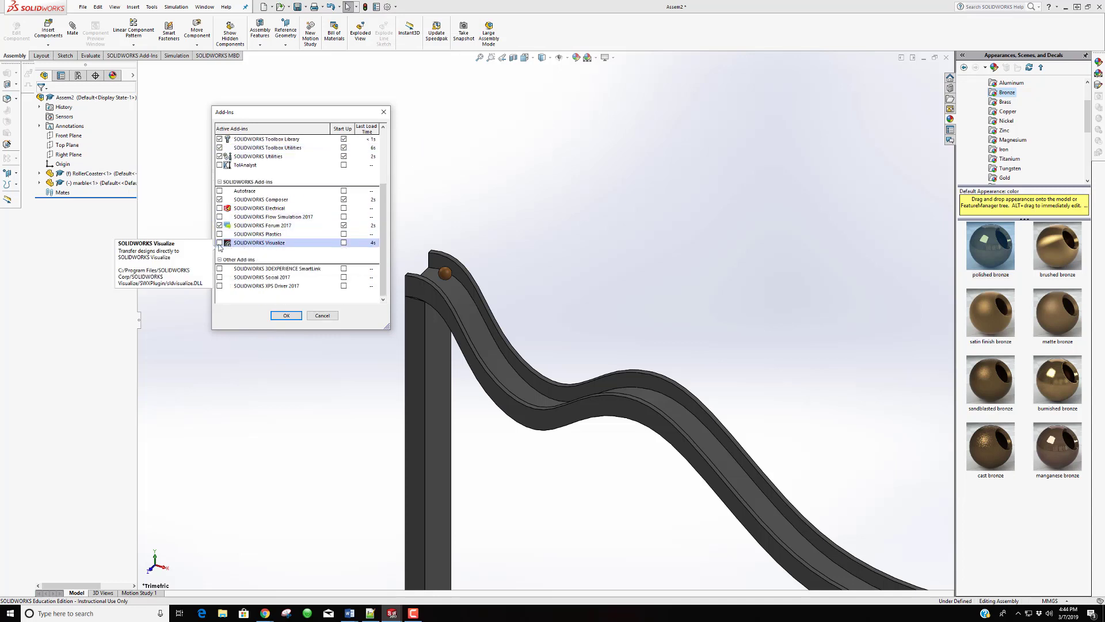
click(286, 315)
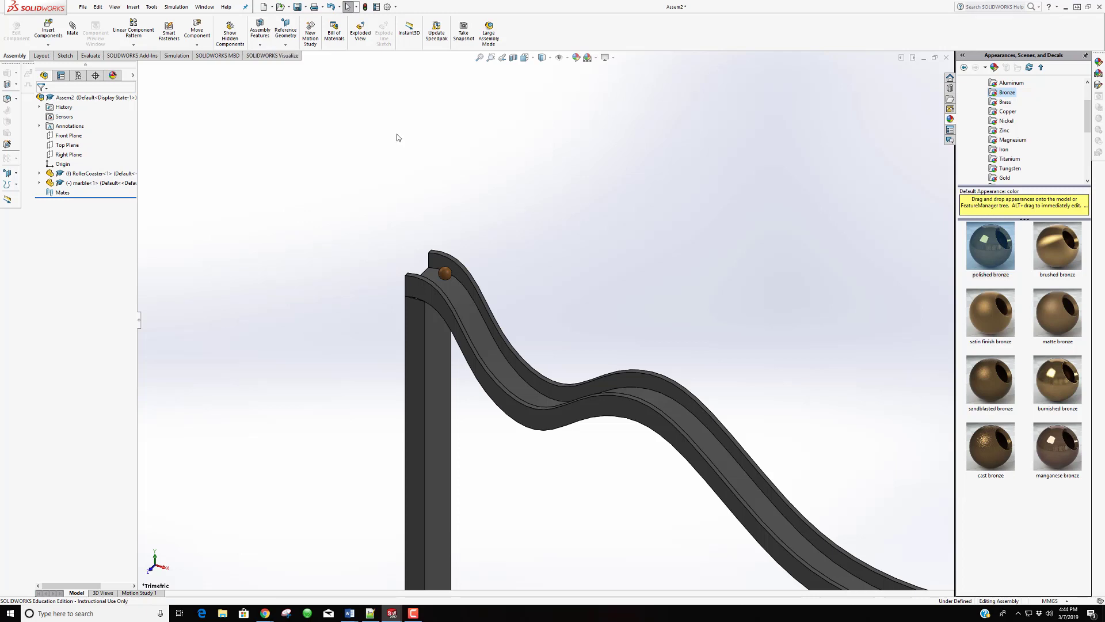
click(274, 58)
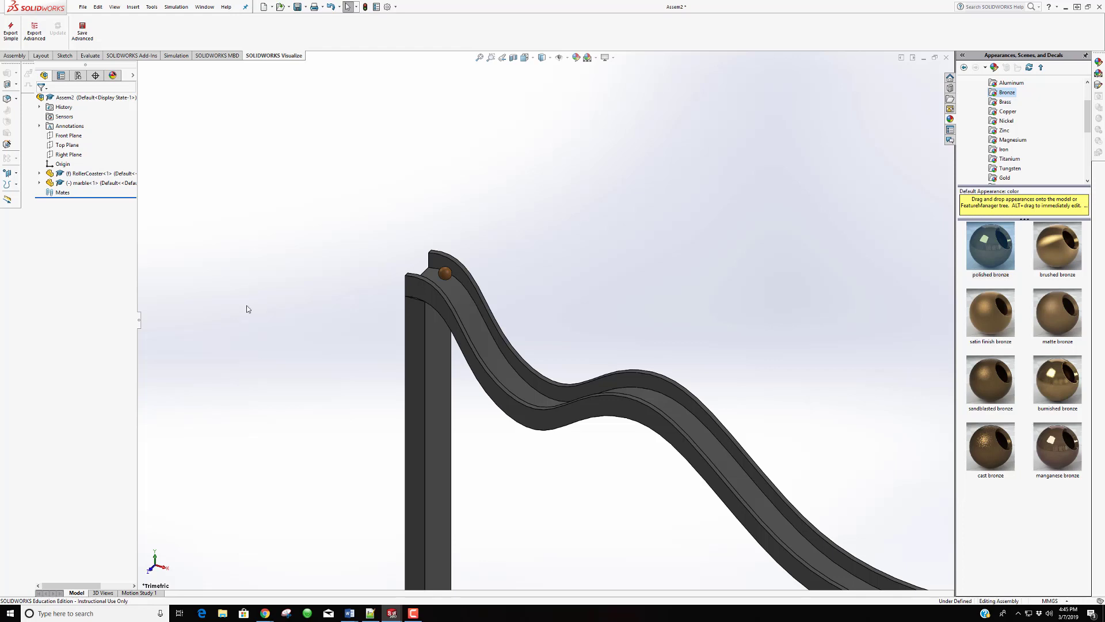
Open Motion Study 1 and check which study types are available
click(139, 592)
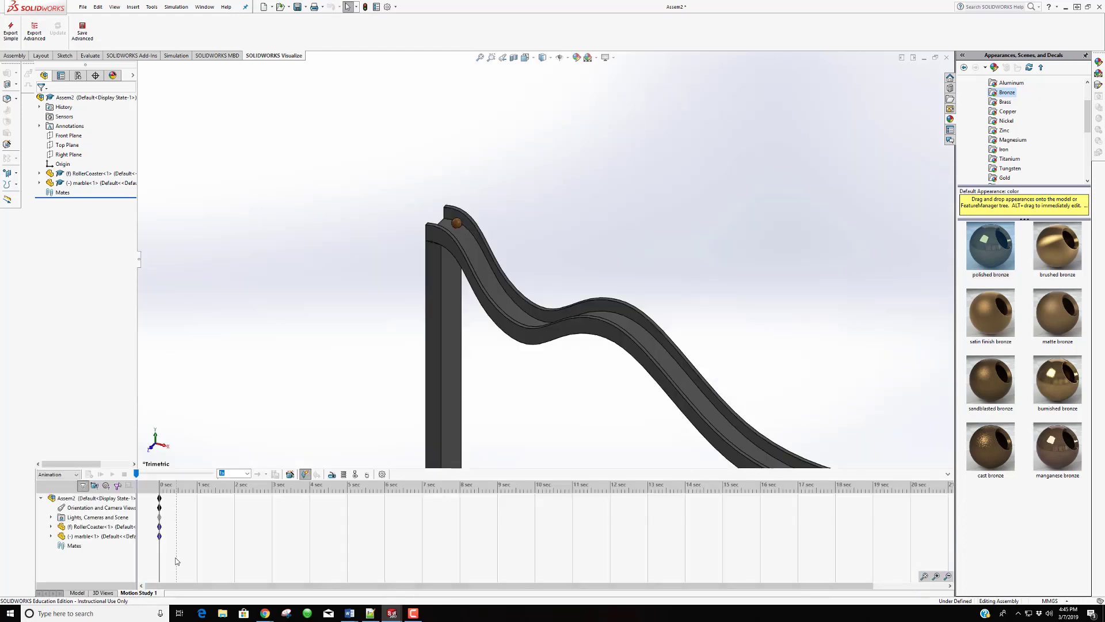
click(72, 475)
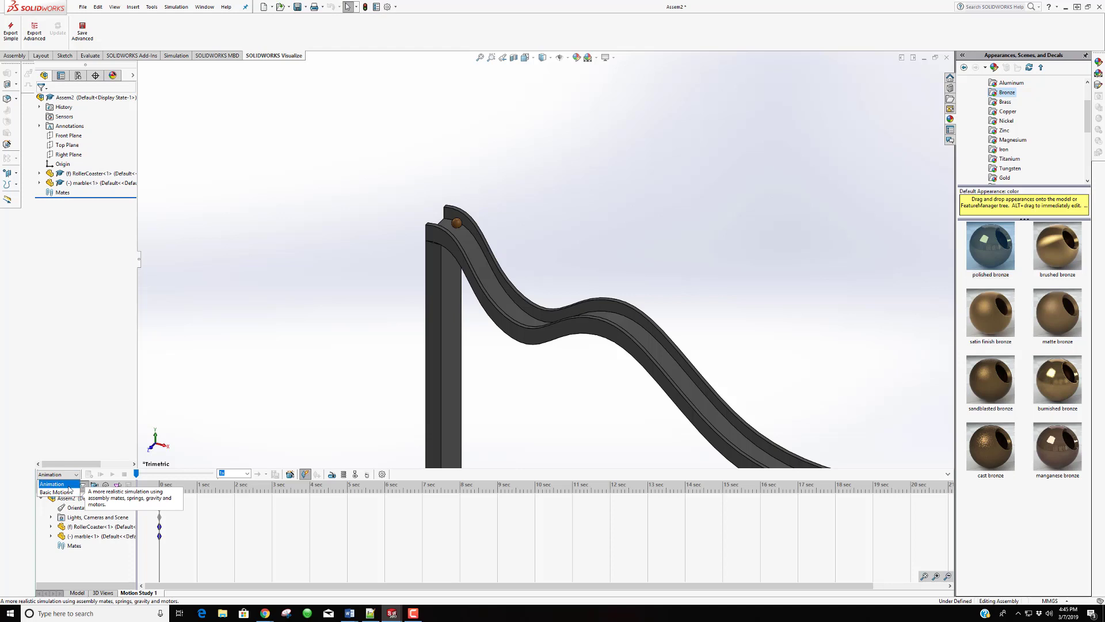
click(216, 401)
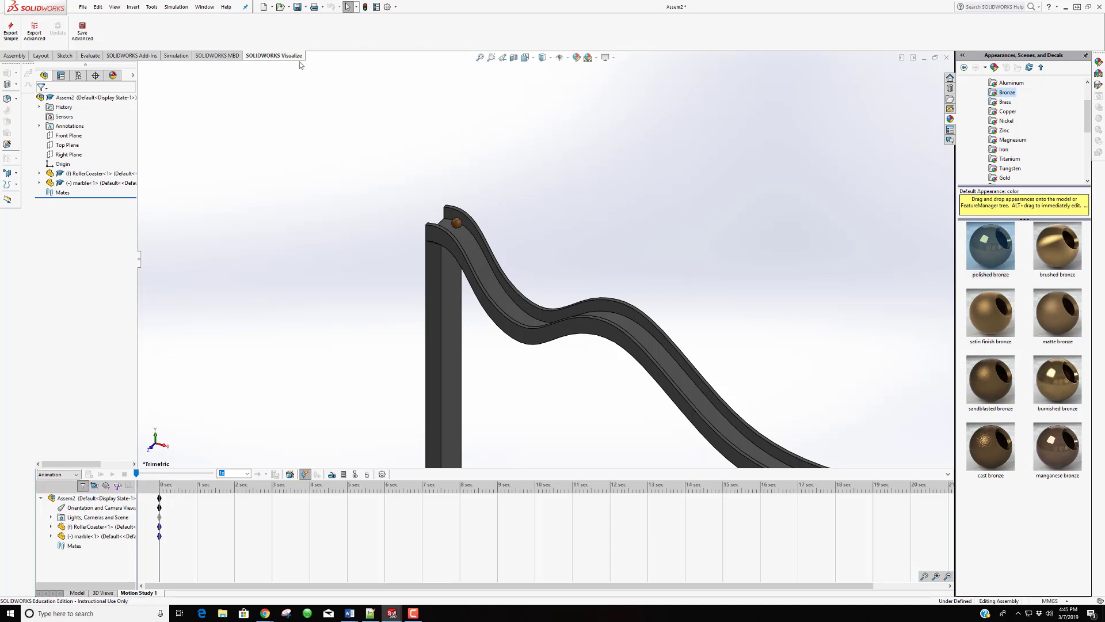
Load the SOLIDWORKS Motion add-in and set the study type to Motion Analysis
click(143, 57)
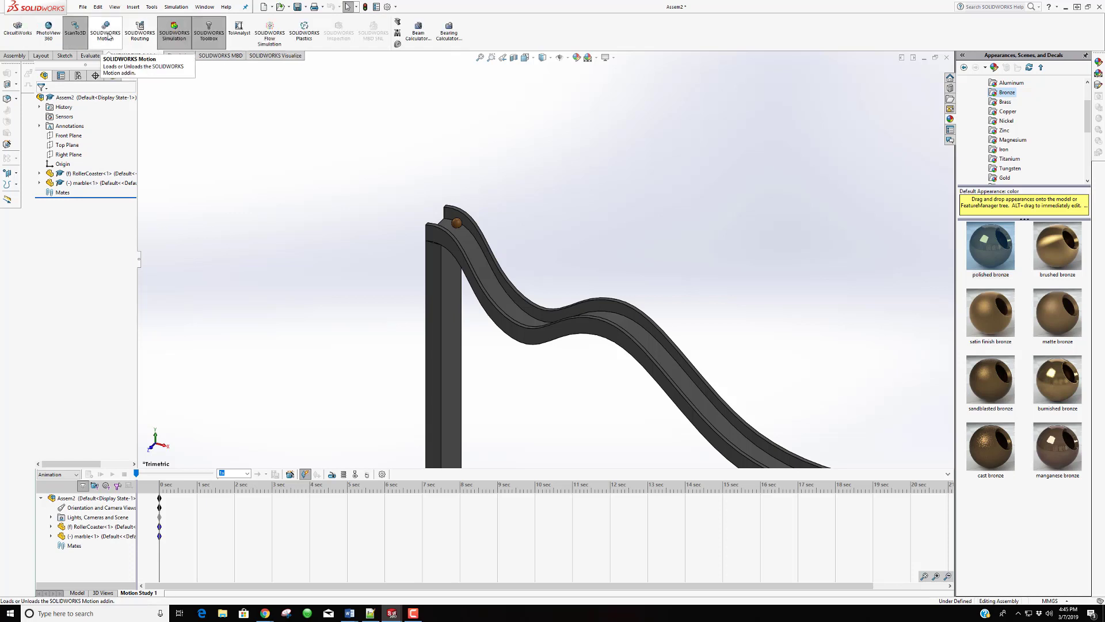
click(109, 37)
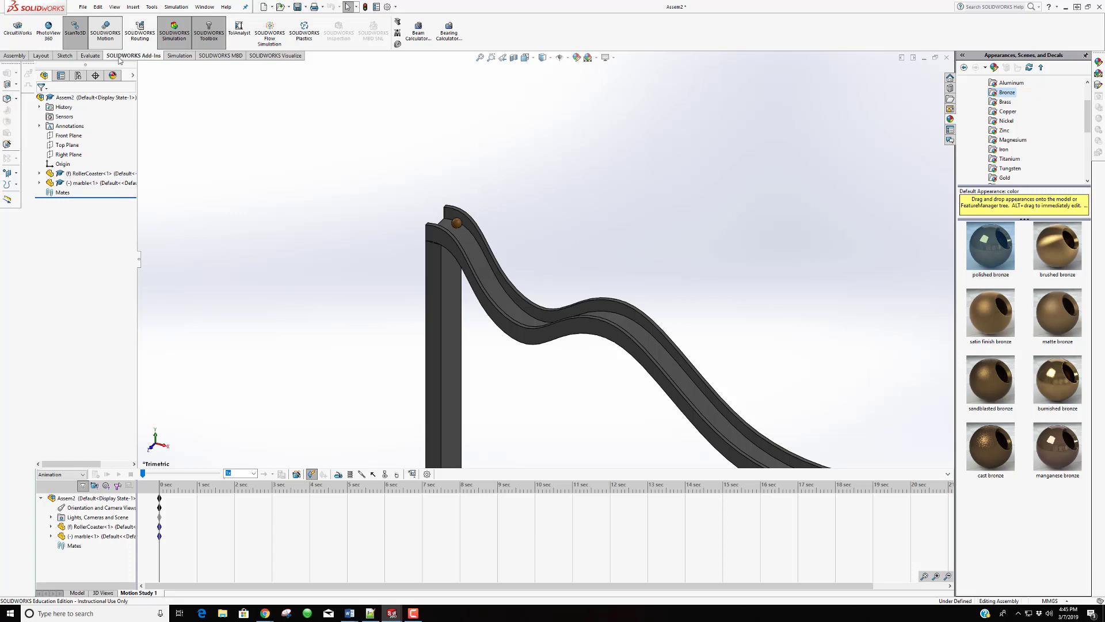
click(84, 474)
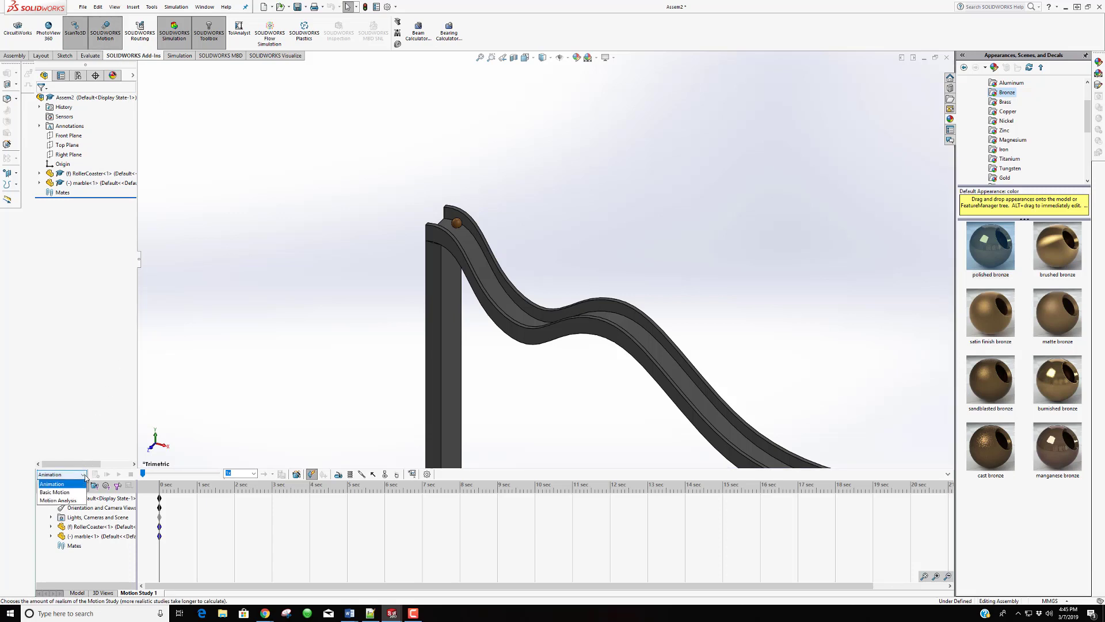
click(63, 501)
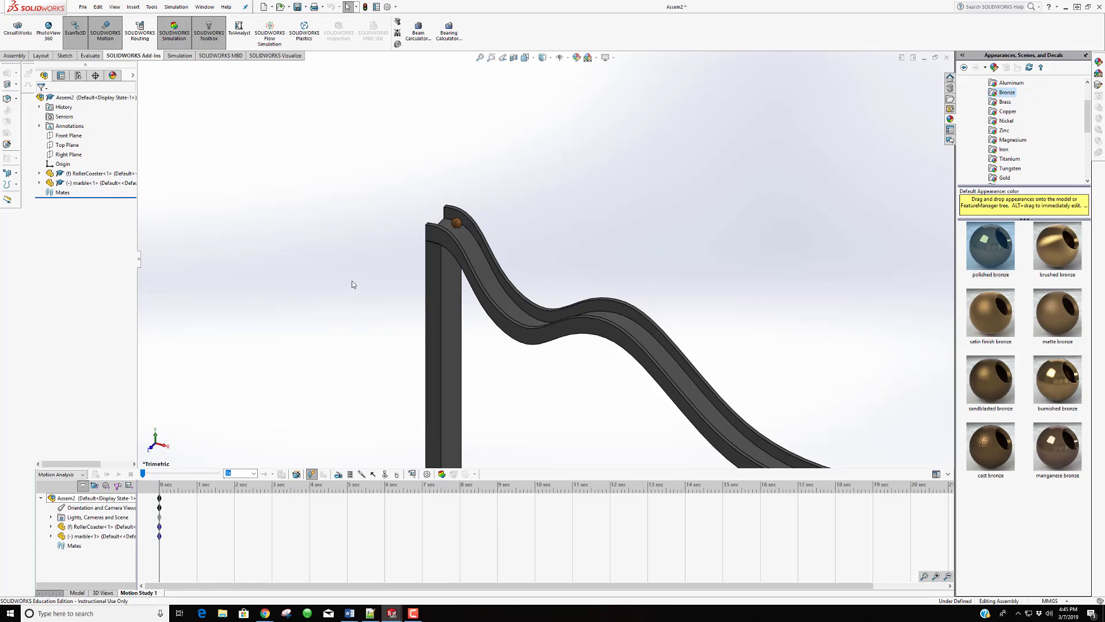
Shift the marble slightly at the start of the track and inspect its position relative to the track from several angles
middle_drag(357, 282, 345, 259)
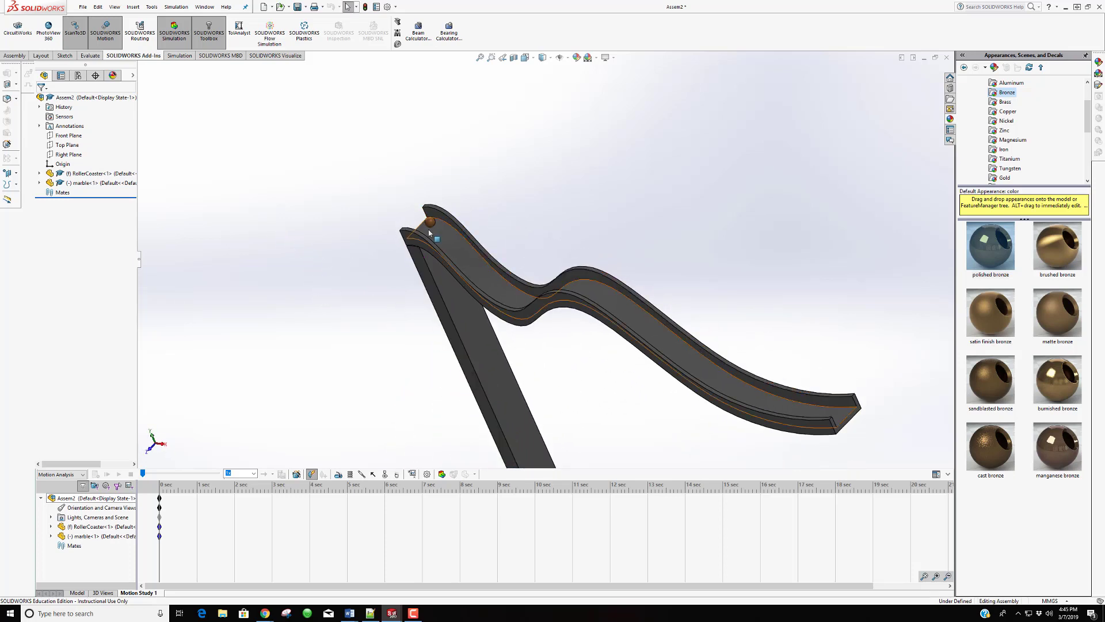
scroll(461, 265, down, 5)
middle_drag(483, 282, 571, 301)
middle_drag(575, 326, 473, 236)
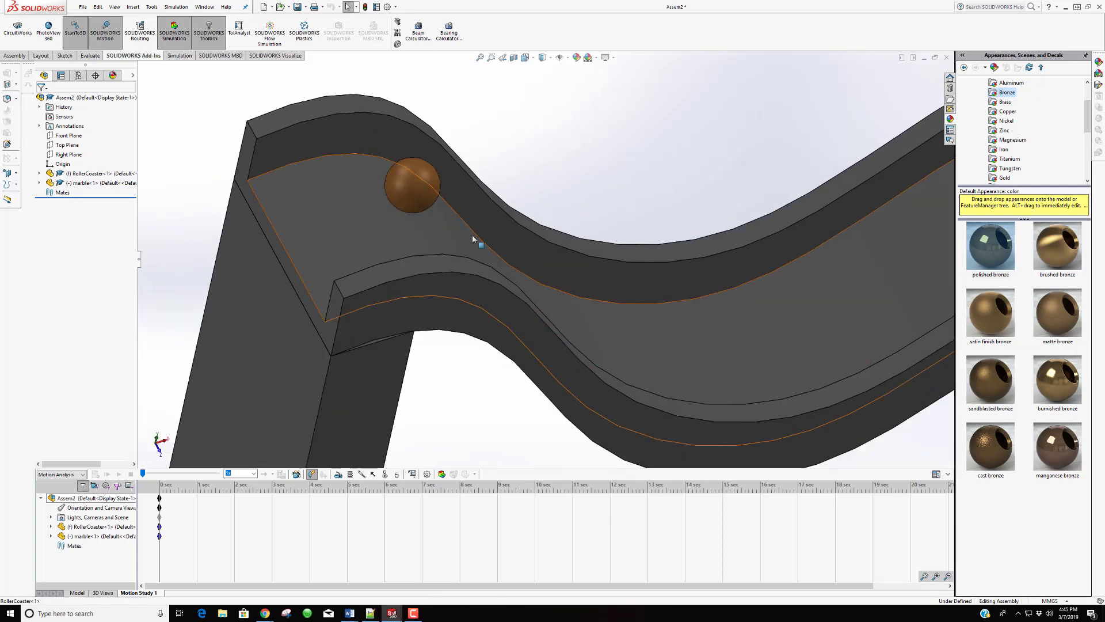
click(416, 193)
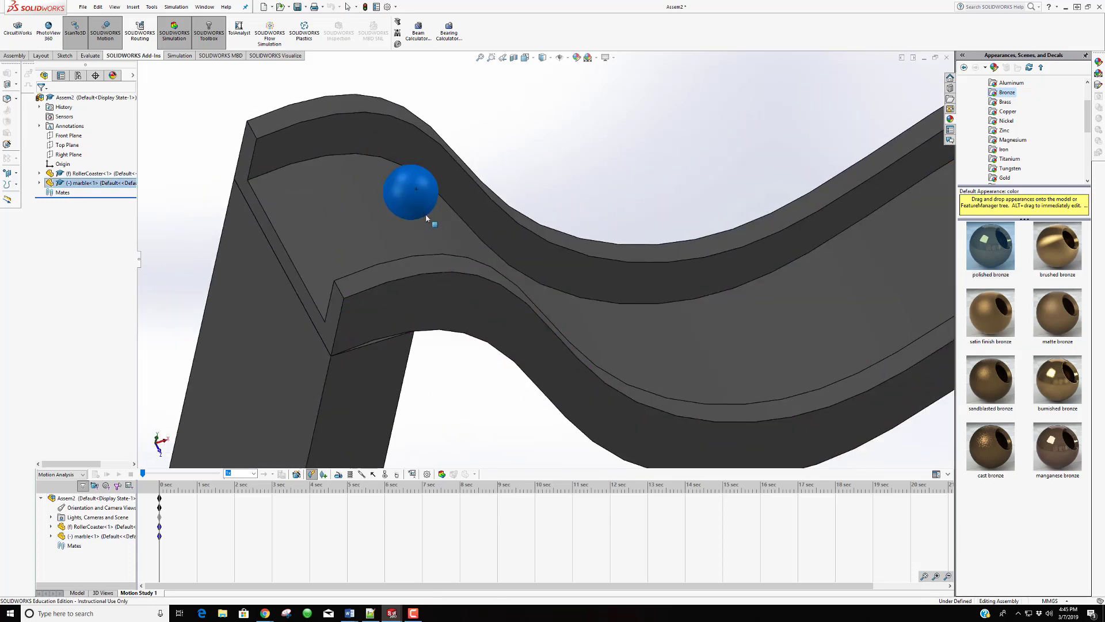
mouse_move(458, 263)
middle_down()
mouse_move(439, 239)
mouse_move(358, 217)
mouse_move(455, 261)
middle_up()
middle_drag(384, 216, 489, 250)
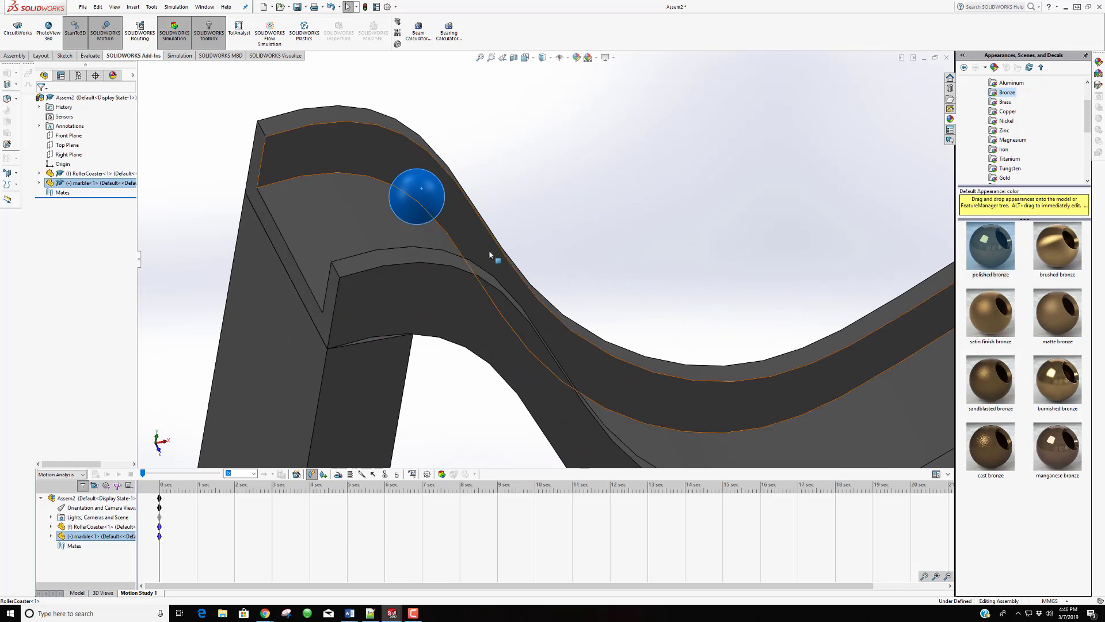
middle_drag(435, 285, 401, 268)
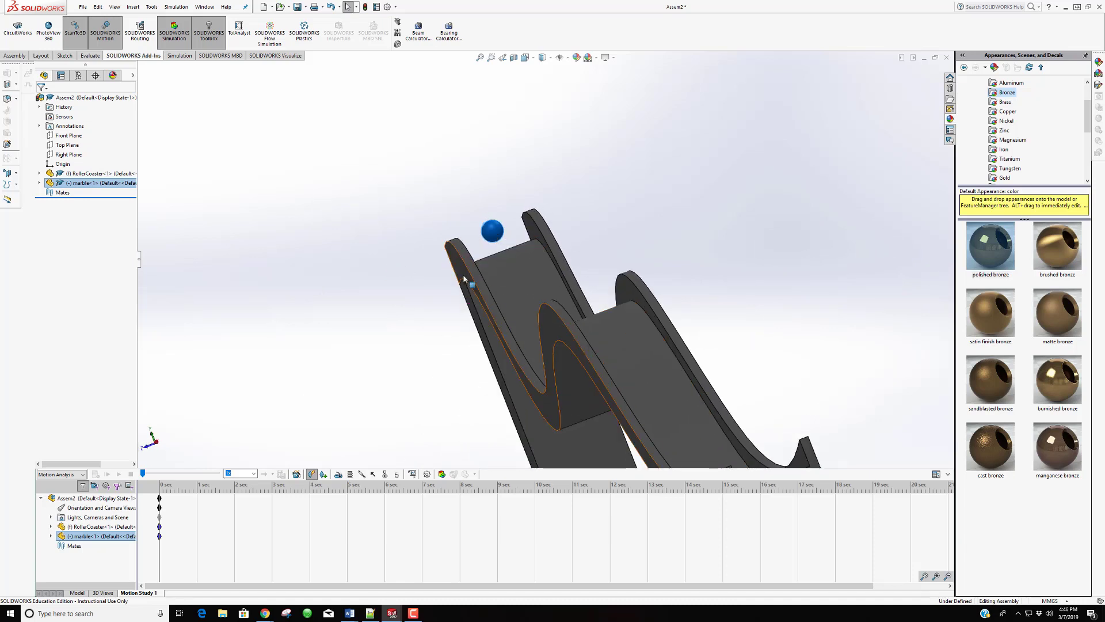
middle_drag(466, 278, 533, 316)
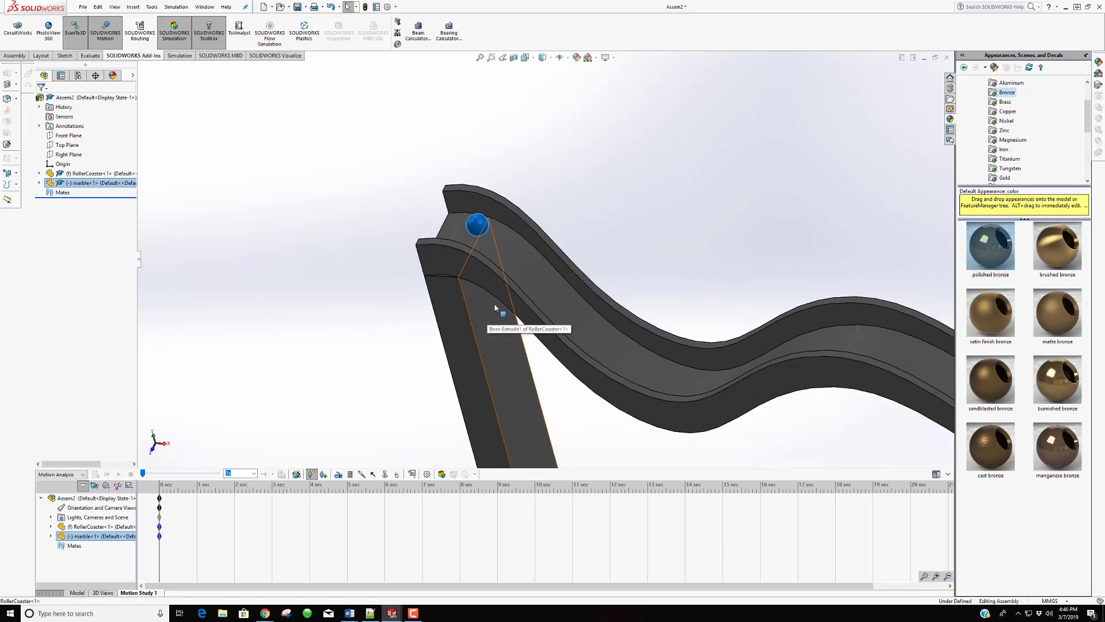
middle_drag(370, 284, 375, 266)
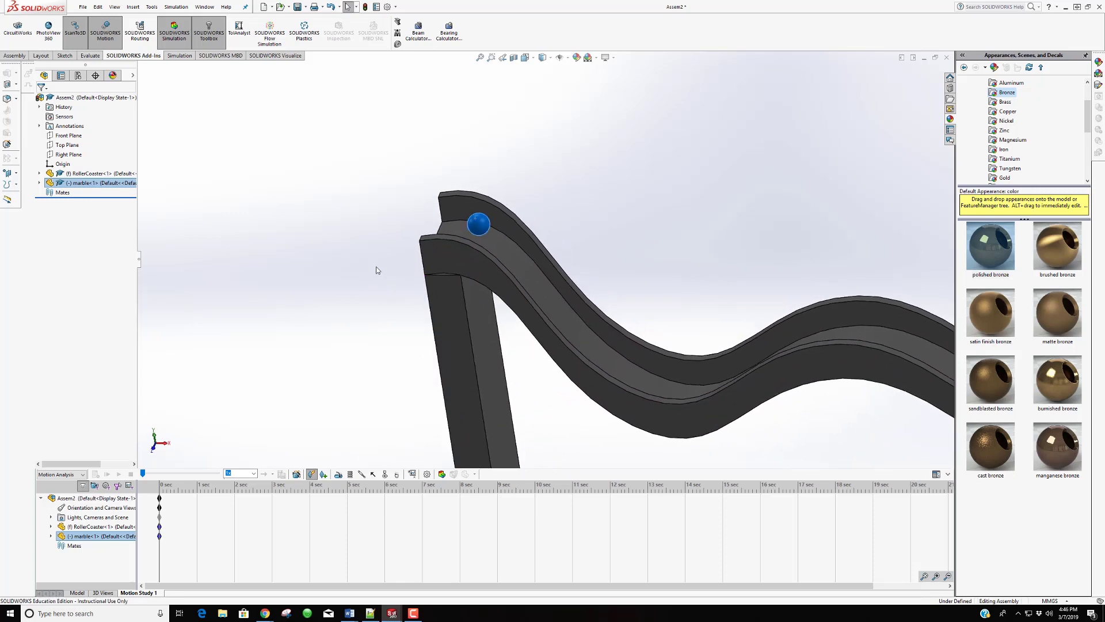
click(357, 303)
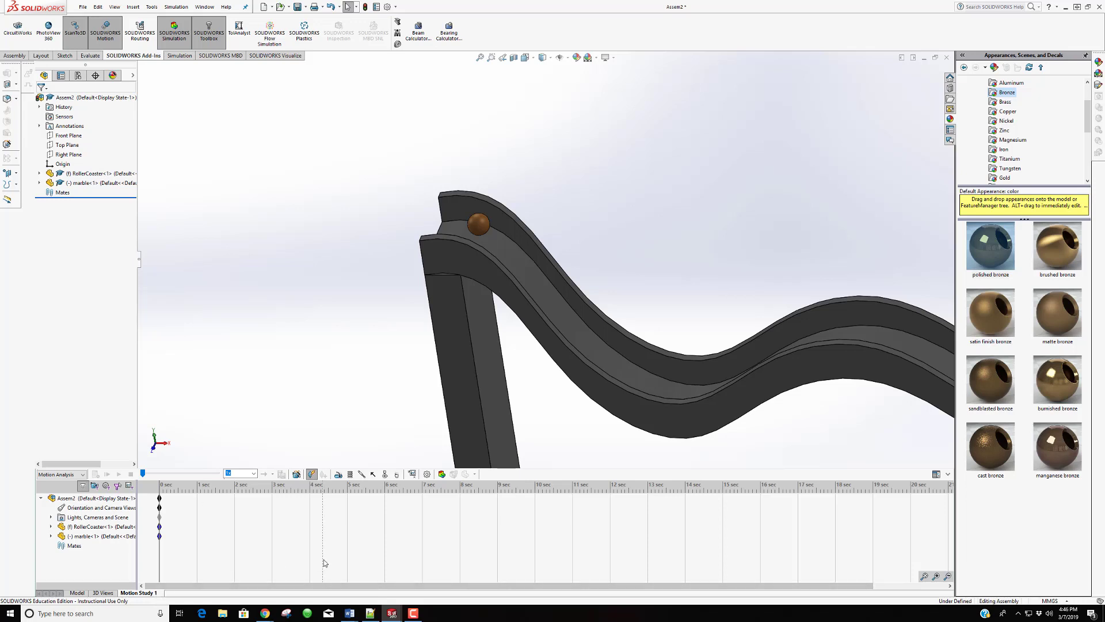
click(339, 475)
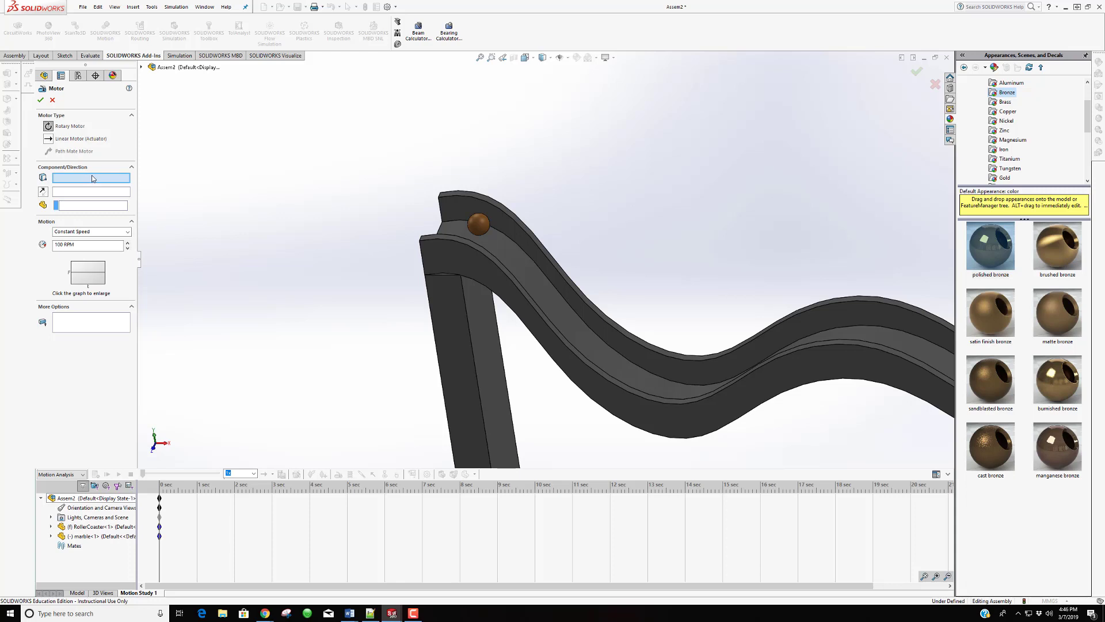
click(52, 100)
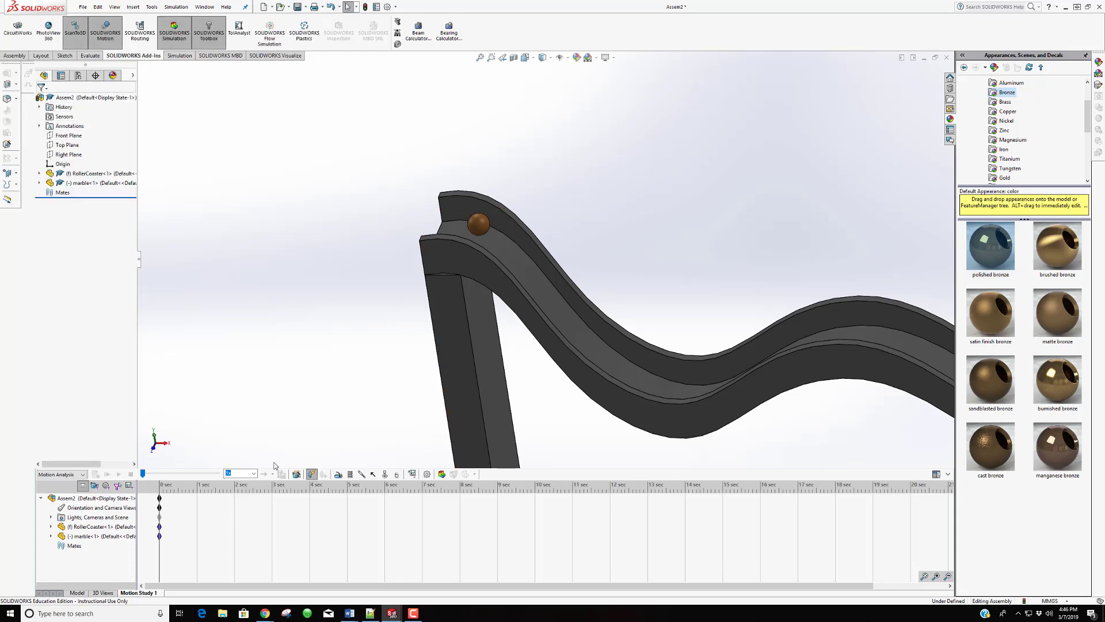
Add gravity acting downward along the track support's vertical edge and calculate the motion study
click(397, 474)
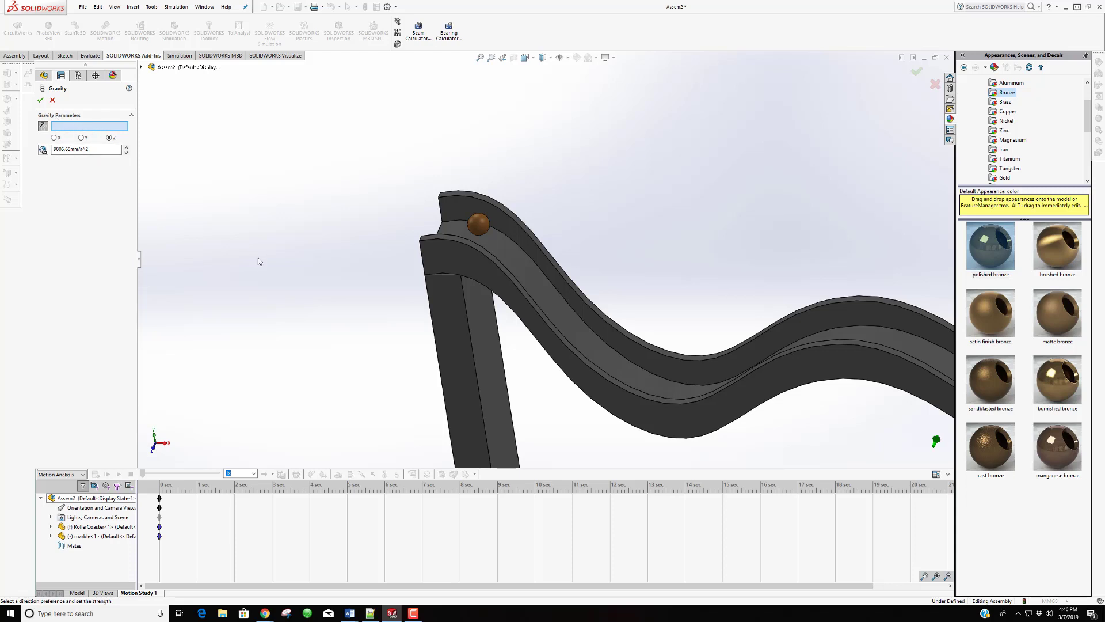
click(429, 315)
key(ctrl+1)
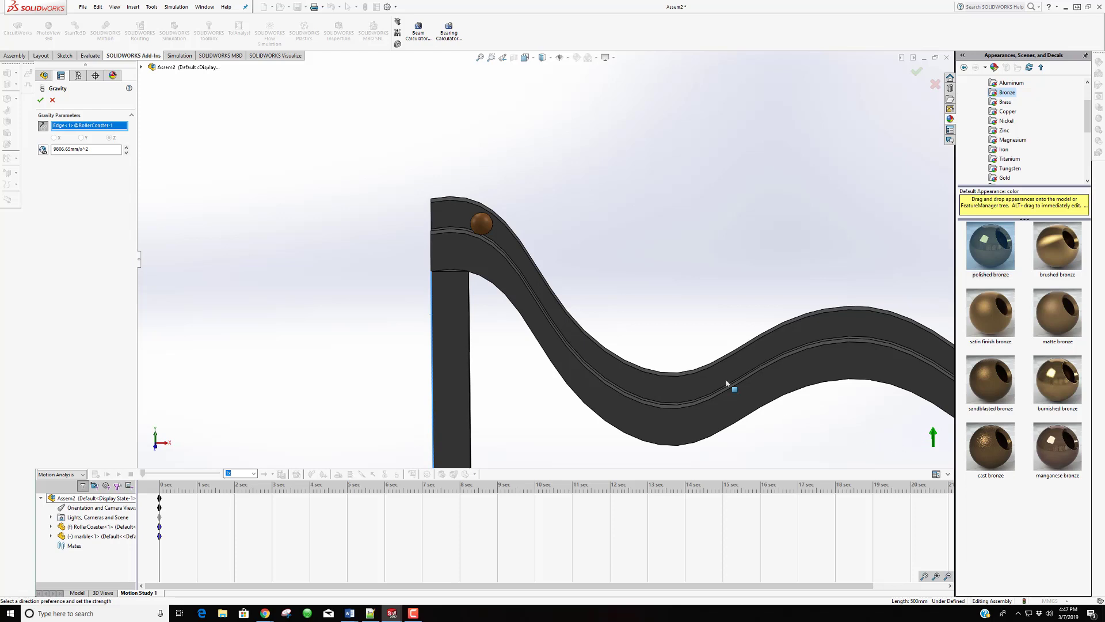
click(42, 126)
click(41, 100)
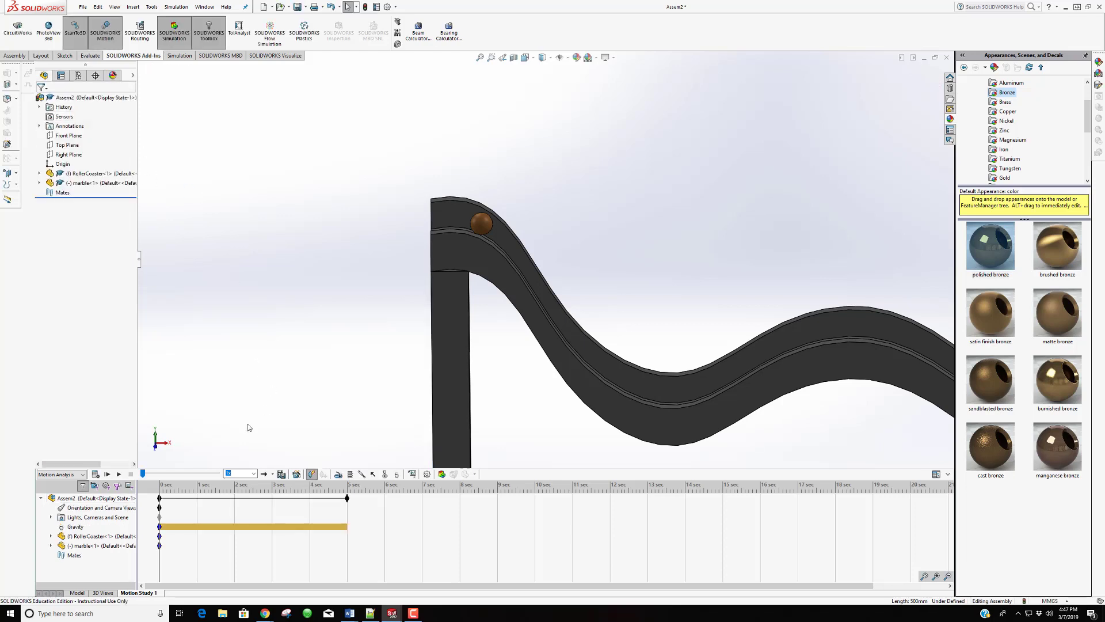
click(96, 473)
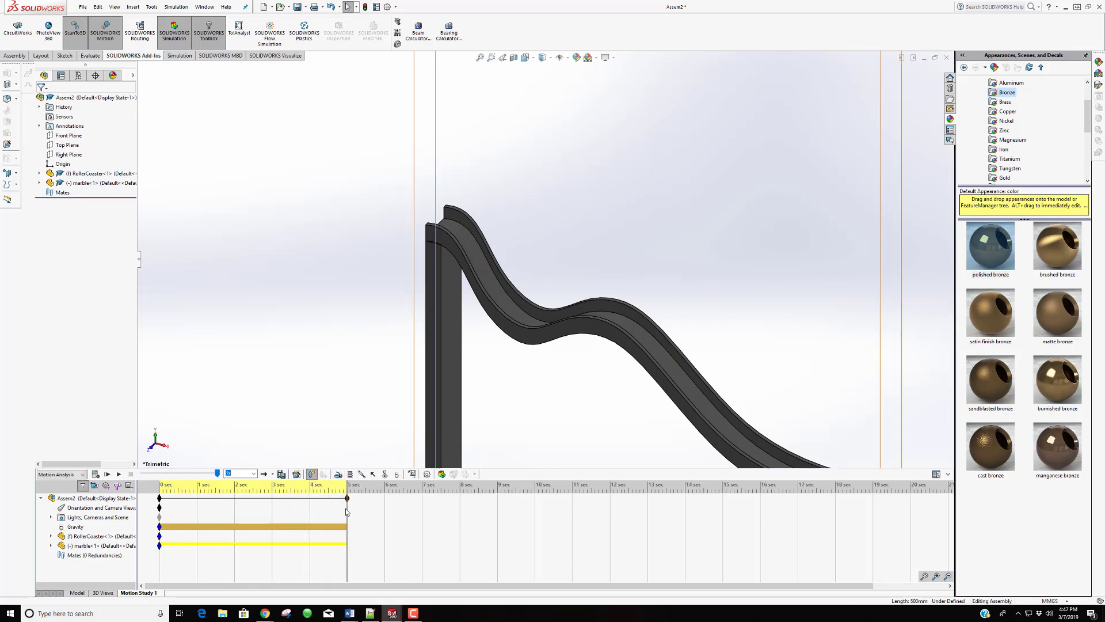
drag(347, 510, 159, 510)
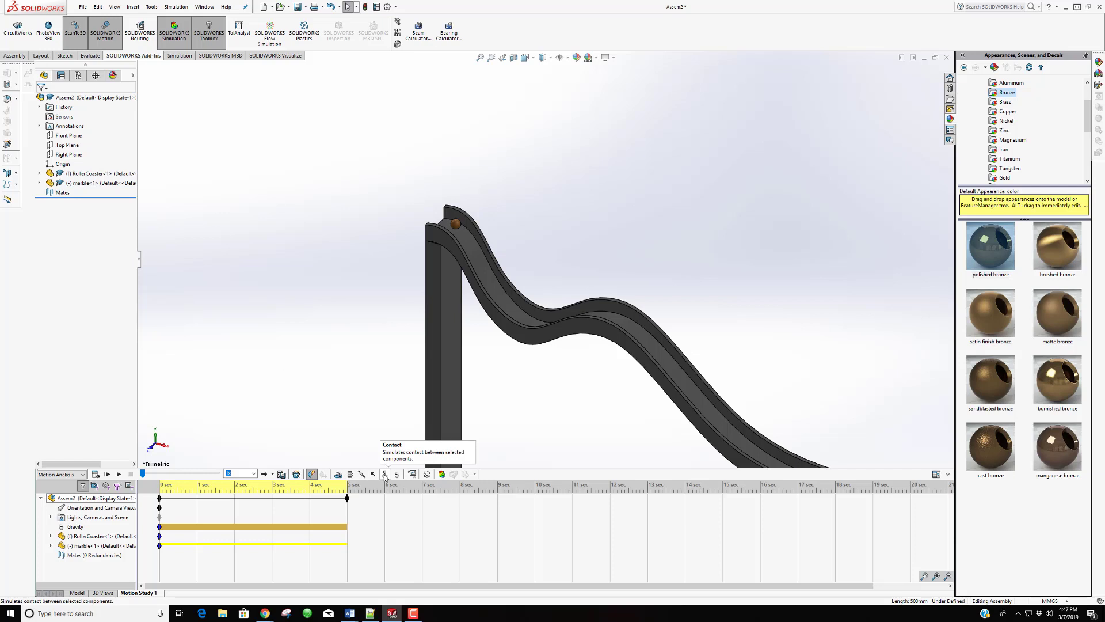
Add a solid body contact between the marble and the roller coaster track, with Acrylic for both materials
click(385, 473)
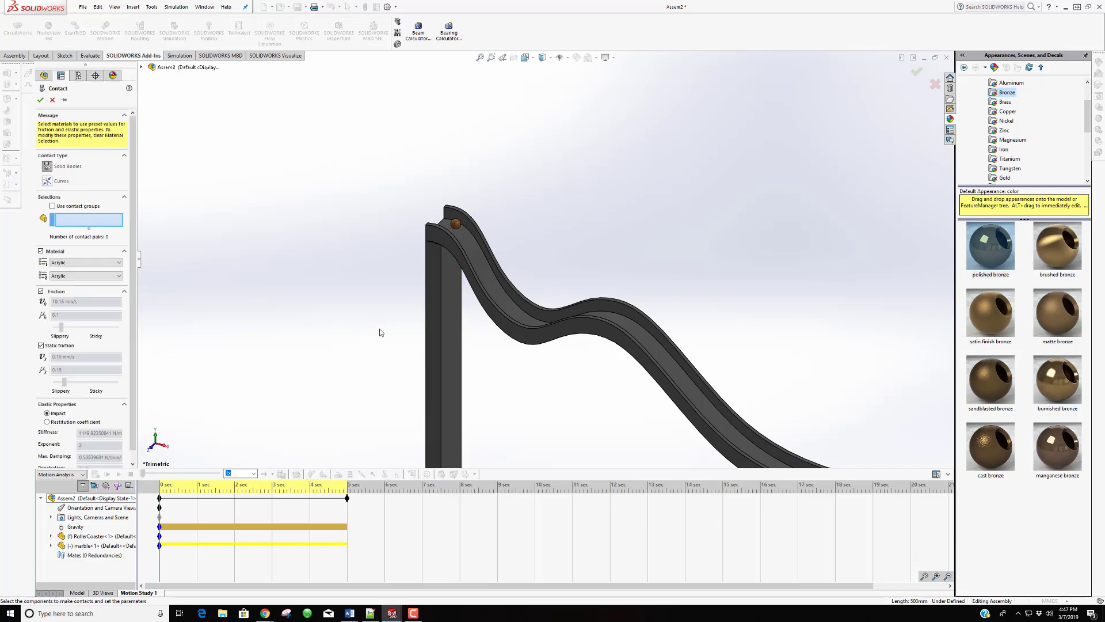
click(458, 225)
click(440, 264)
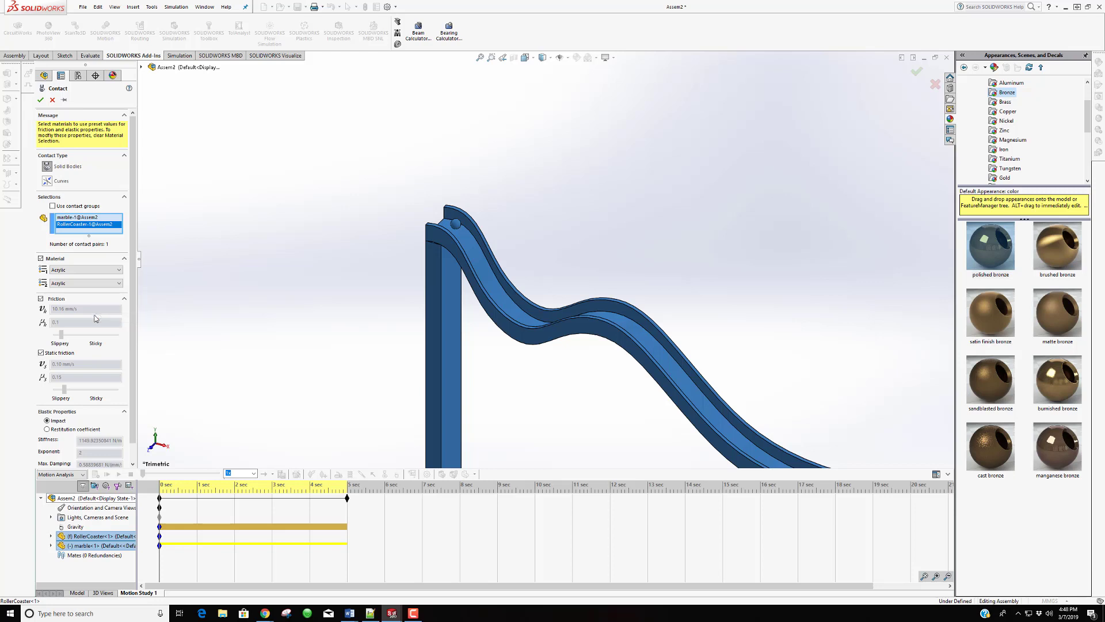
scroll(99, 319, down, 1)
scroll(102, 321, up, 1)
click(41, 100)
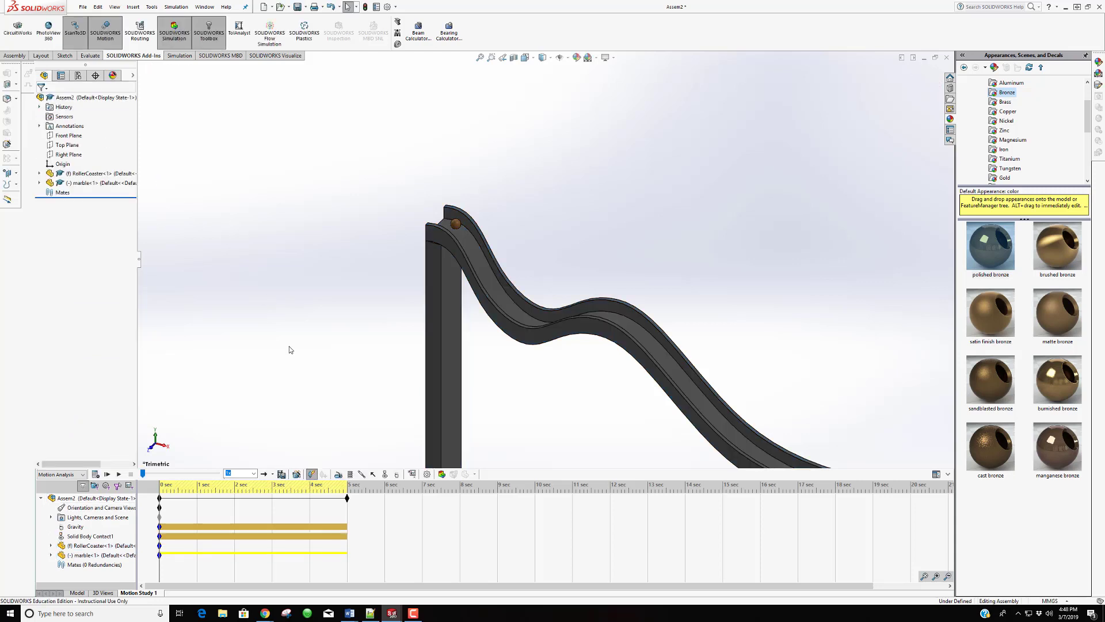
Recalculate the motion study with the contact, then rewind to time zero and inspect the marble at the track's start
click(95, 474)
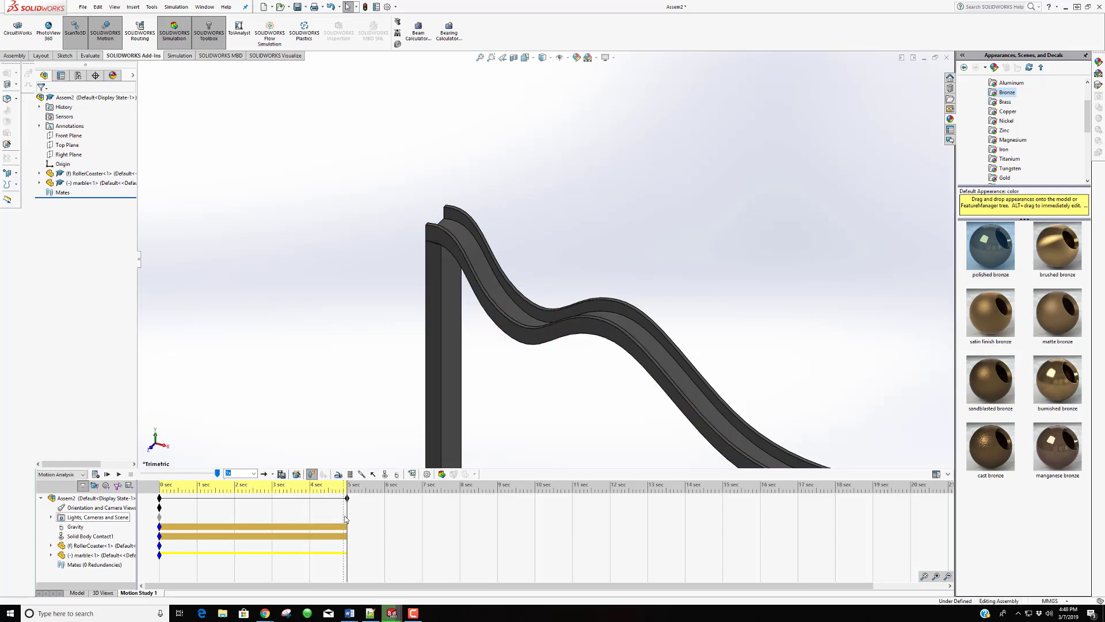
drag(346, 515, 159, 510)
middle_drag(516, 402, 461, 317)
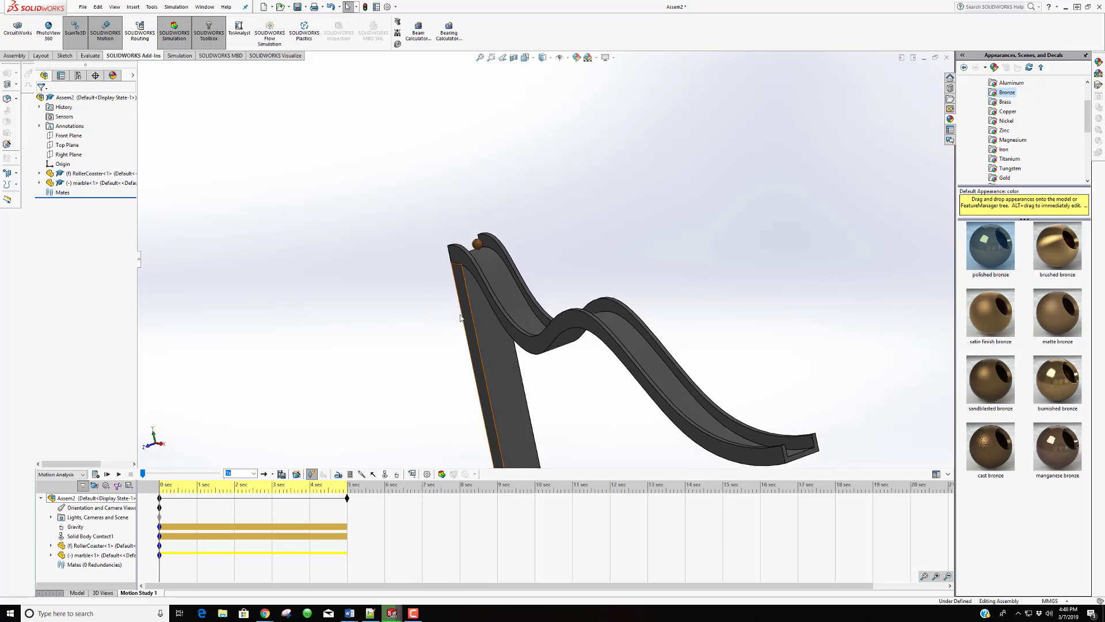
scroll(460, 318, down, 10)
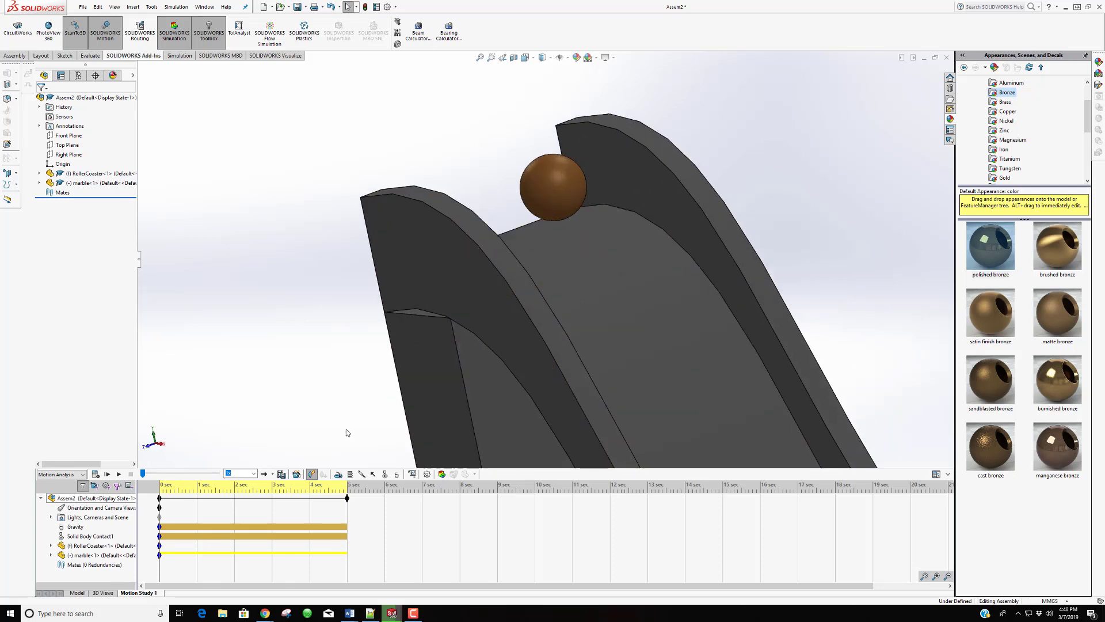
middle_drag(545, 390, 483, 325)
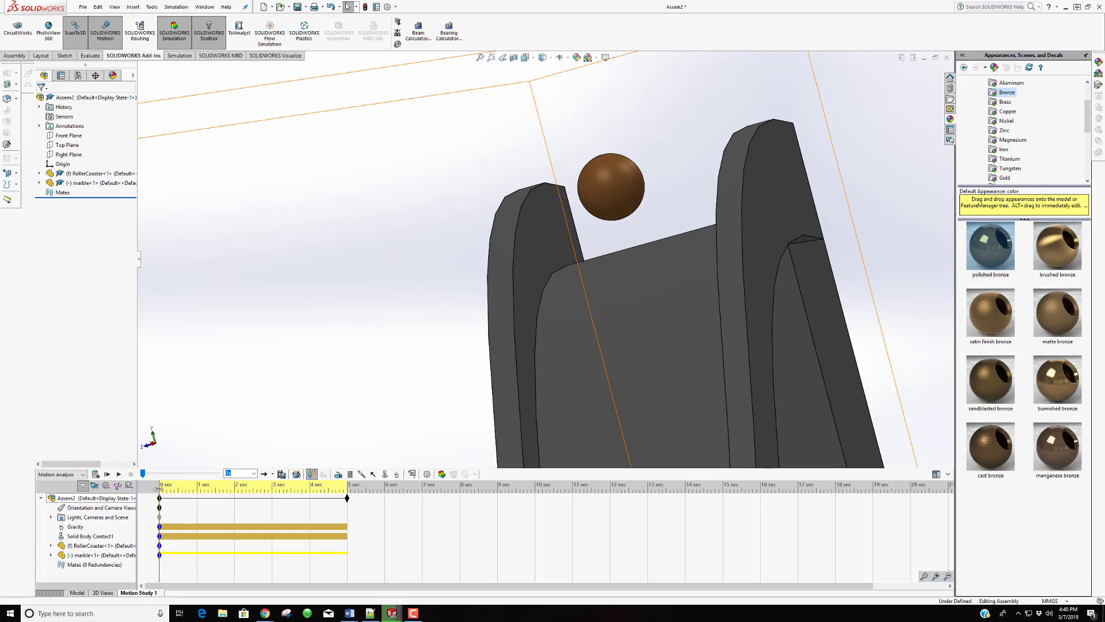
drag(159, 488, 157, 489)
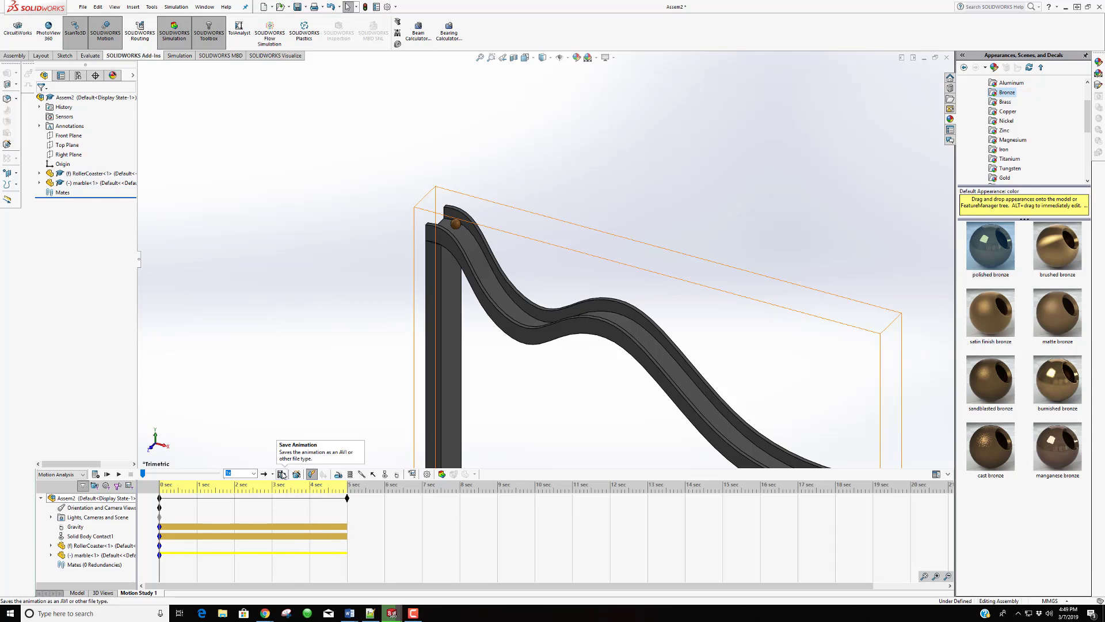
middle_drag(320, 415, 536, 396)
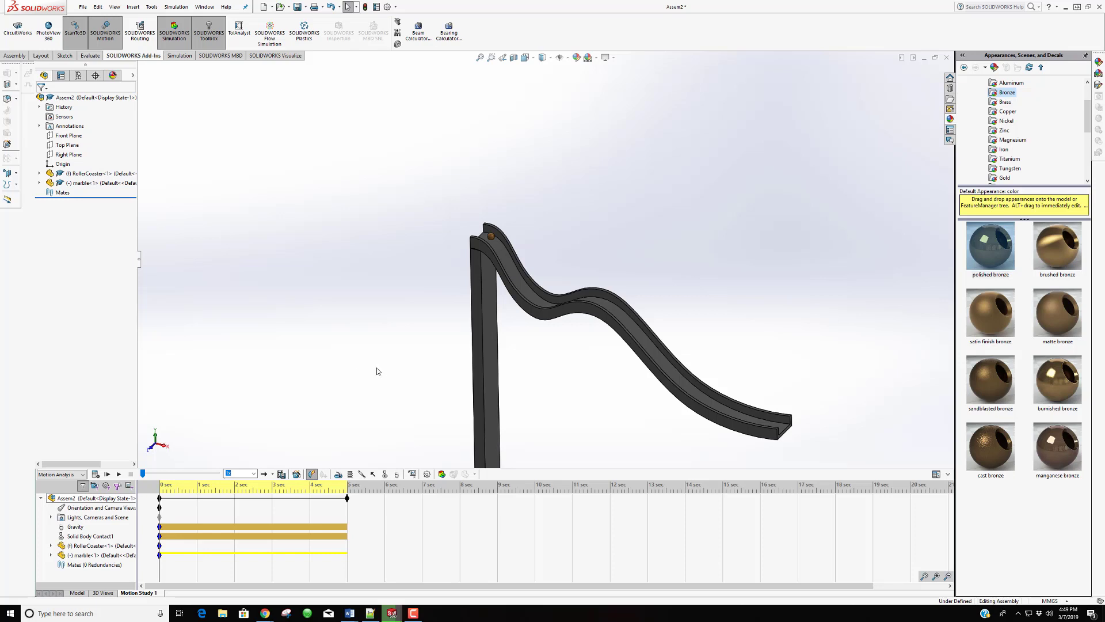
click(397, 7)
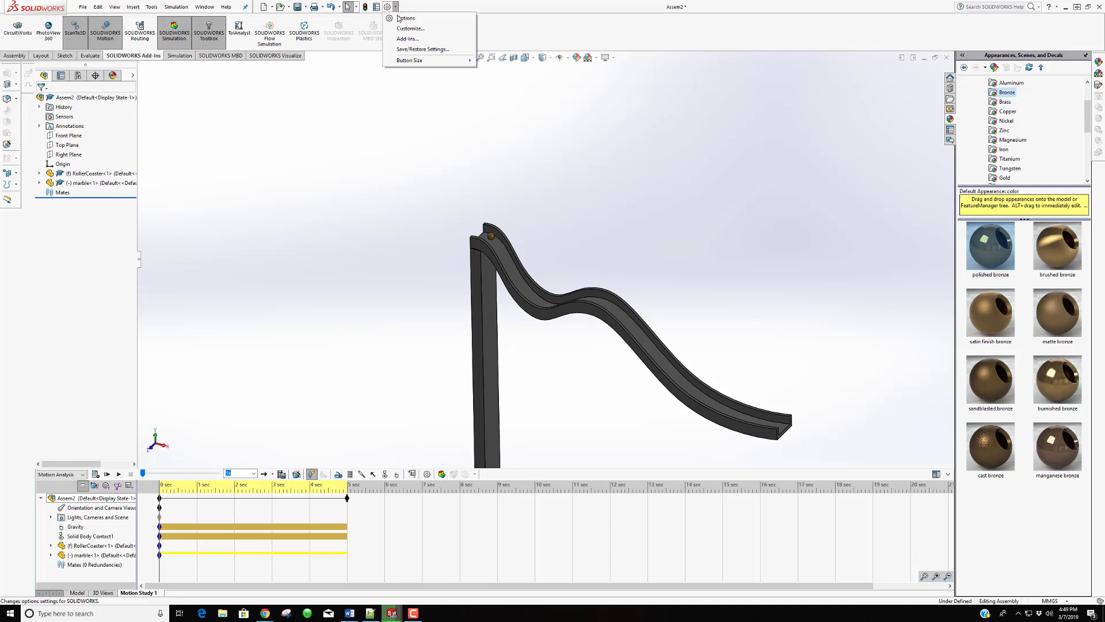
click(284, 66)
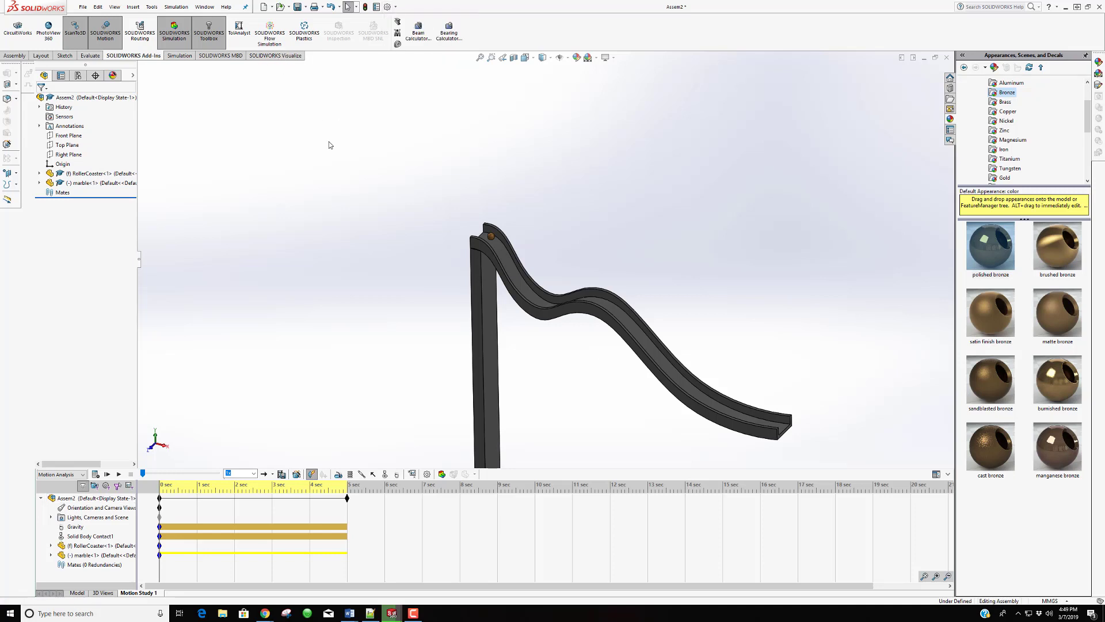
click(84, 473)
click(84, 473)
click(84, 475)
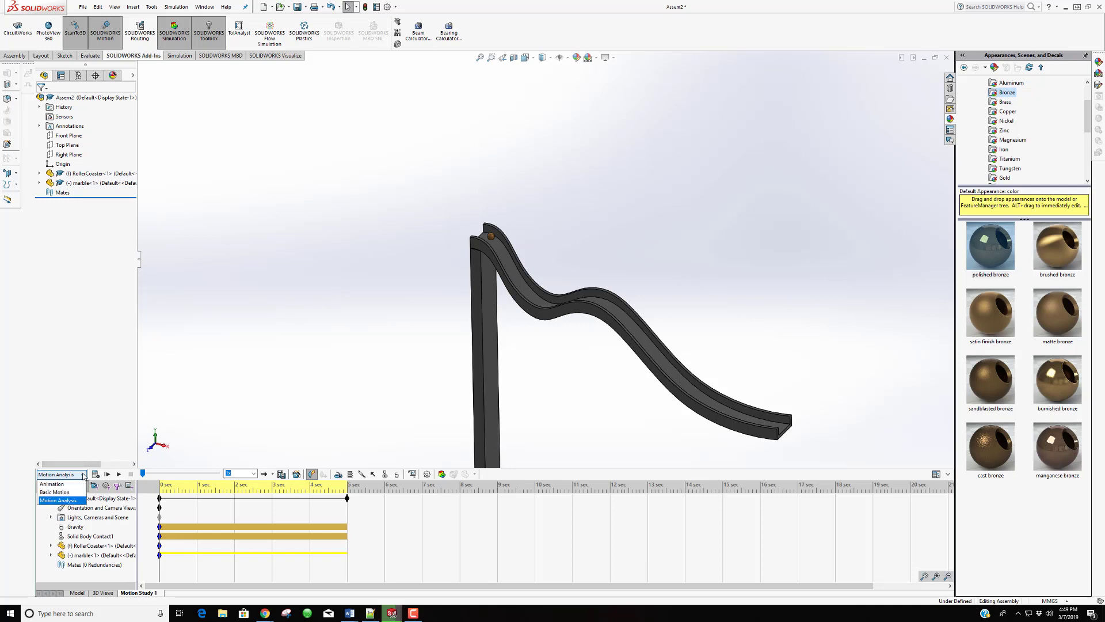
click(83, 475)
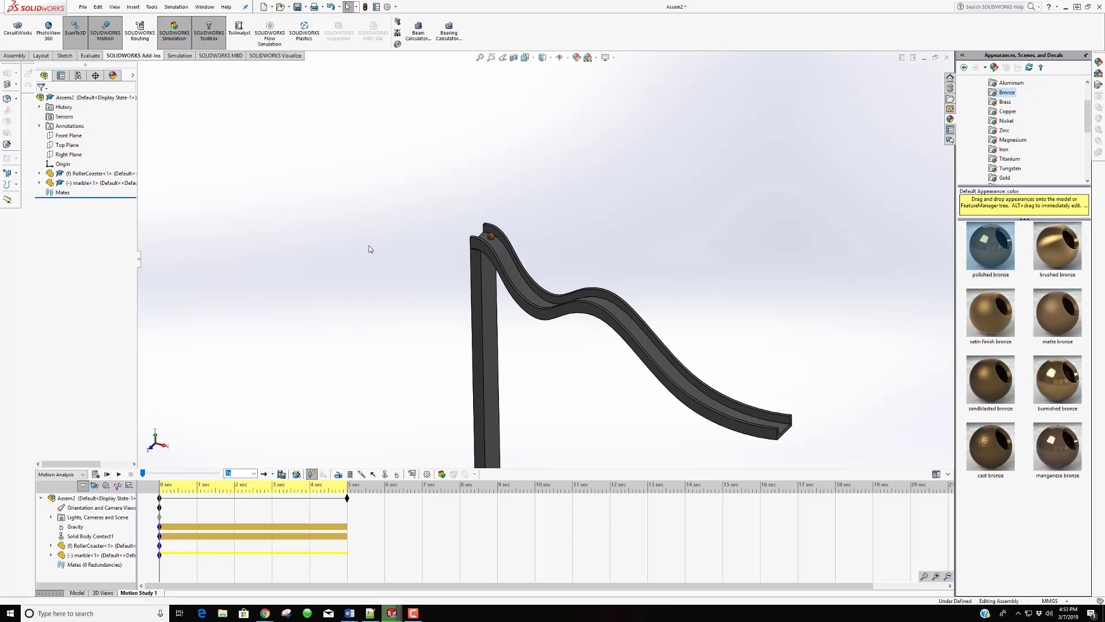
Rebuild the assembly and save it as RollerBall2 in the PRESENTATIONS folder
click(297, 7)
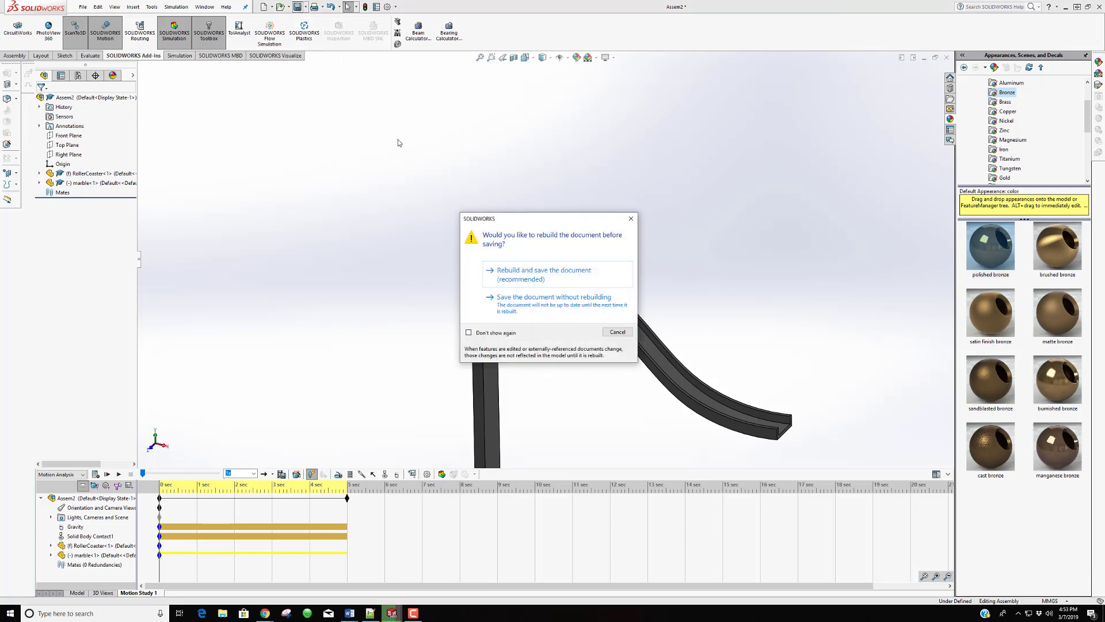
click(545, 273)
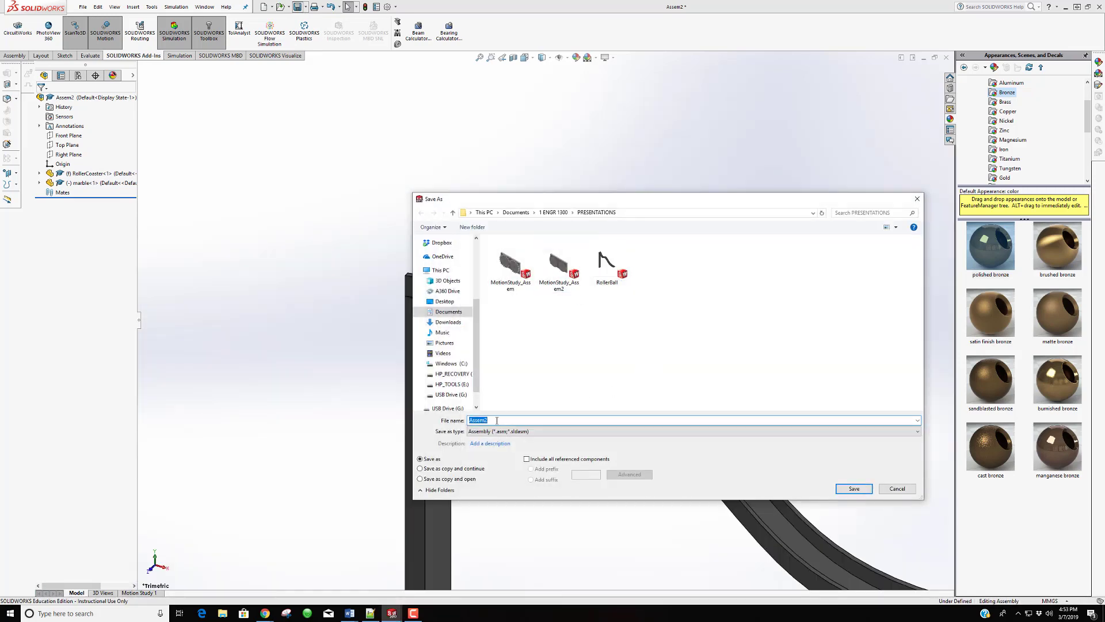
text(RollerBall)
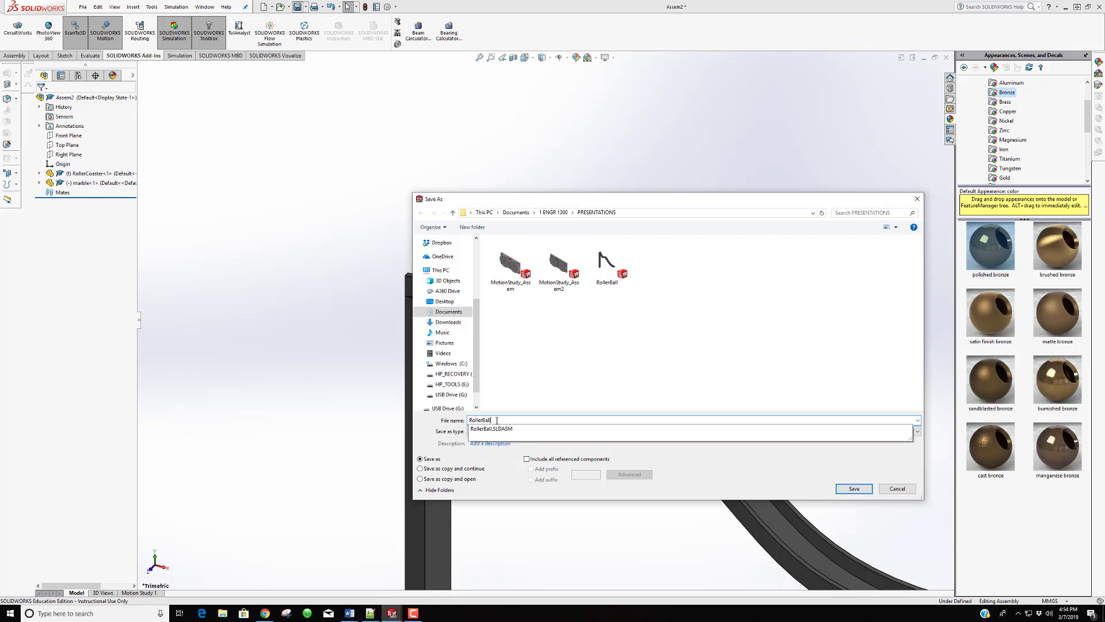
key(Return)
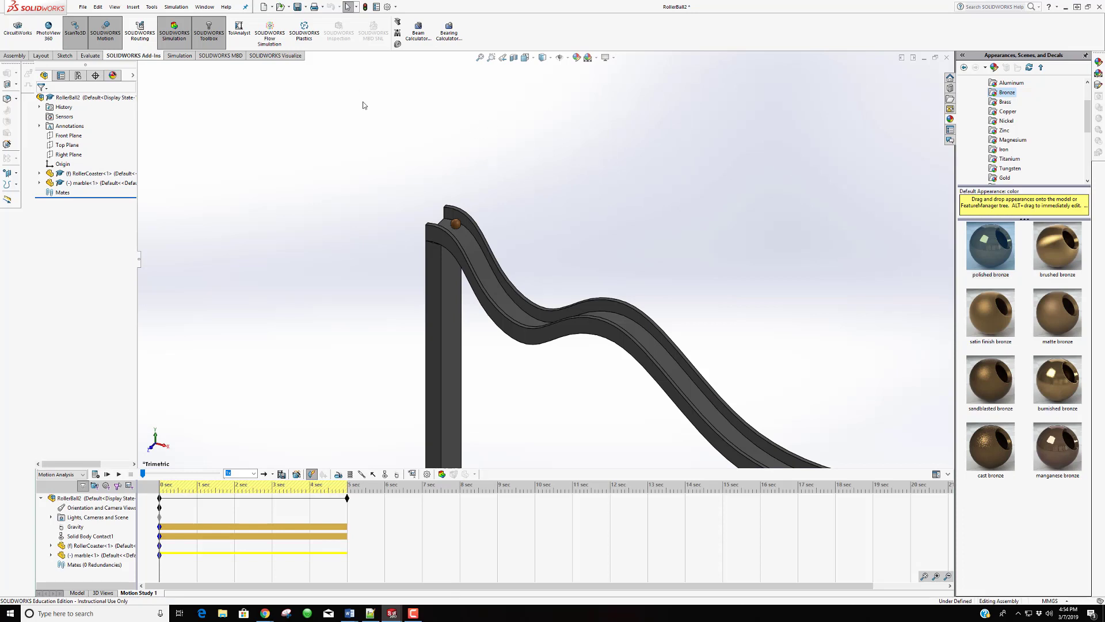
Export the assembly with Motion Study 1 to SOLIDWORKS Visualize using Export Advanced, and maximize the Visualize window
click(282, 57)
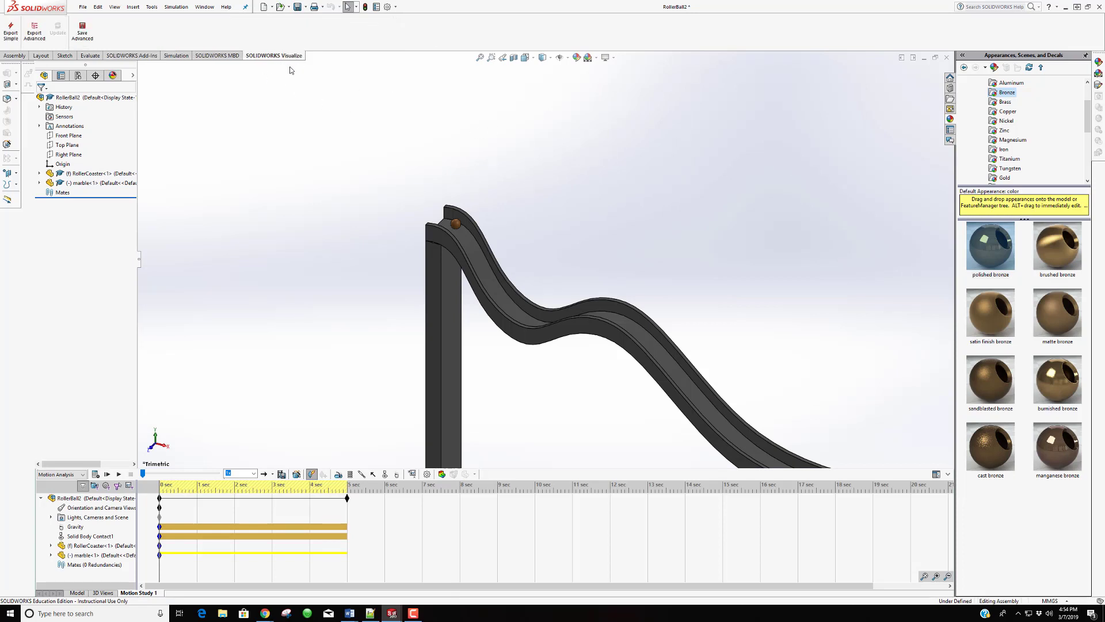
click(38, 33)
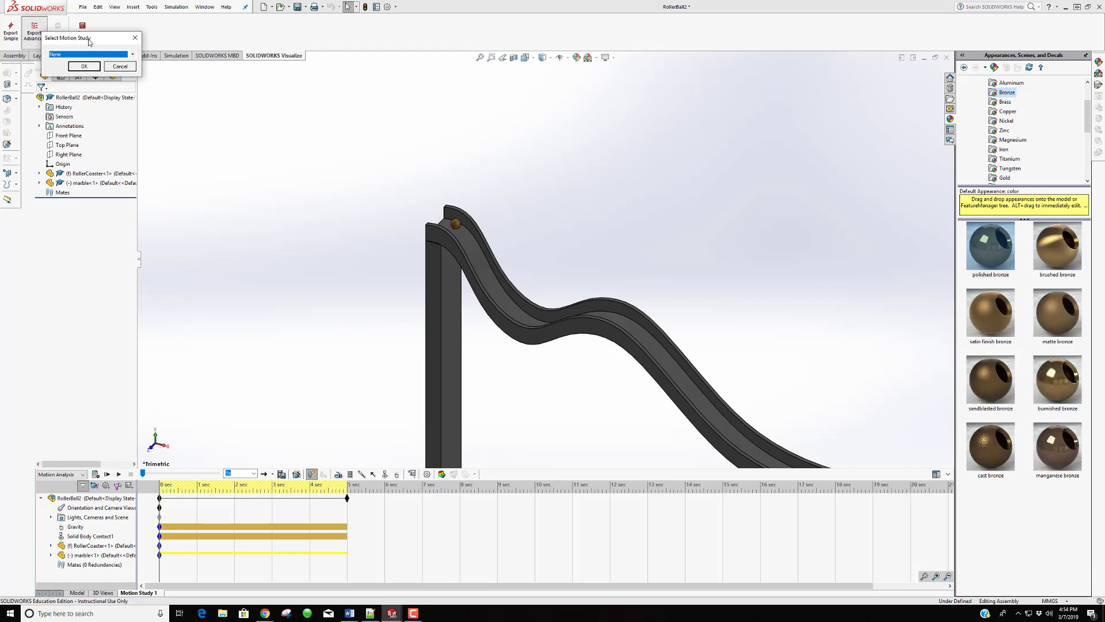
click(132, 55)
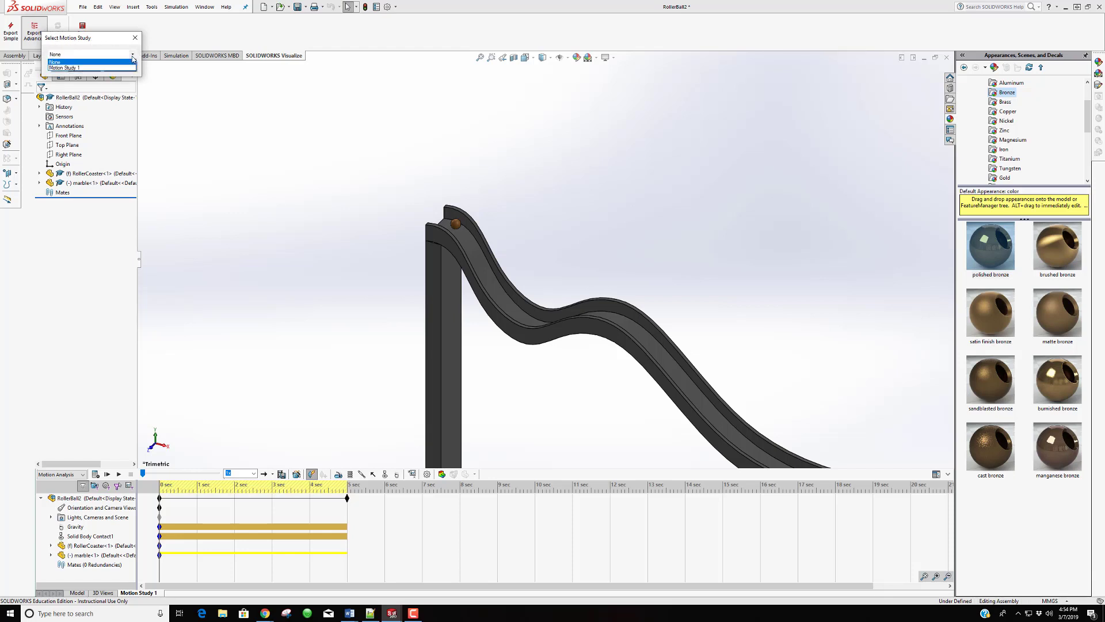
click(95, 68)
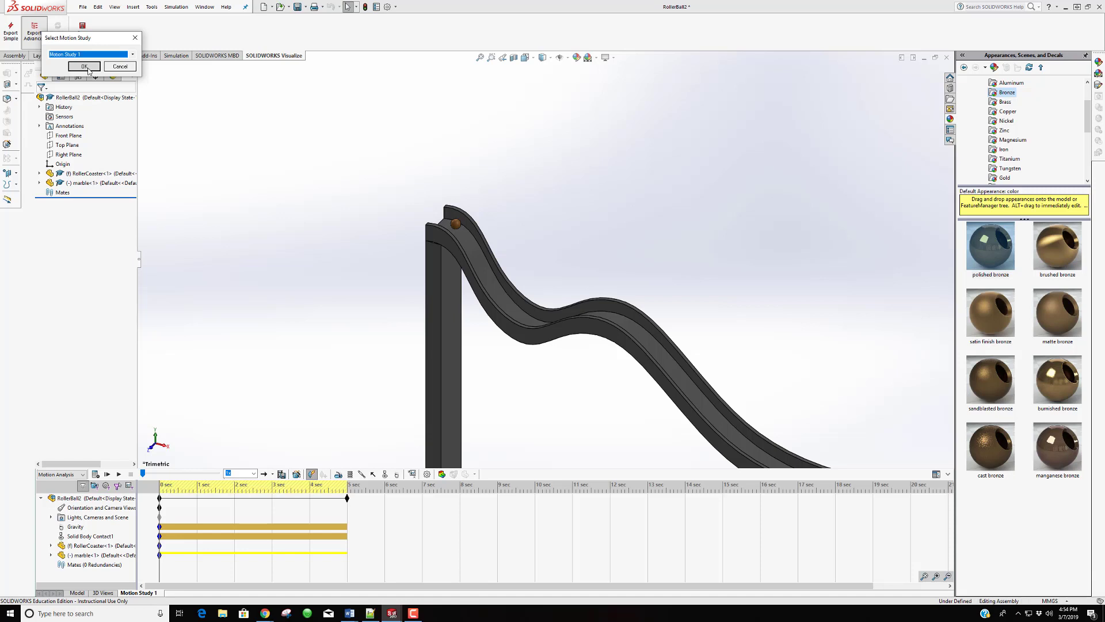
click(84, 67)
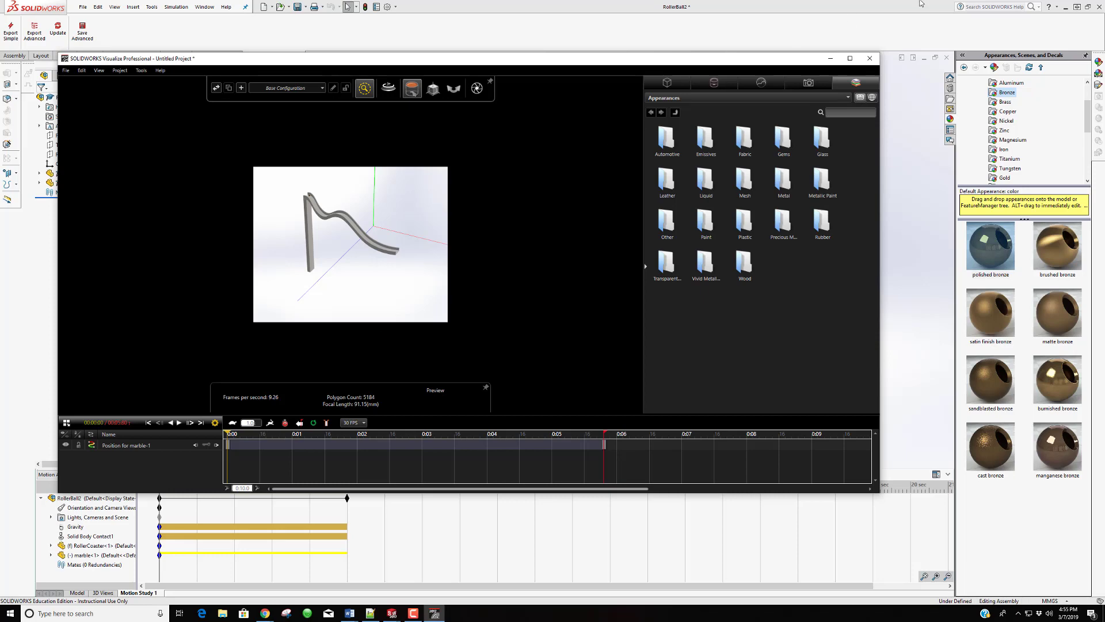
click(849, 59)
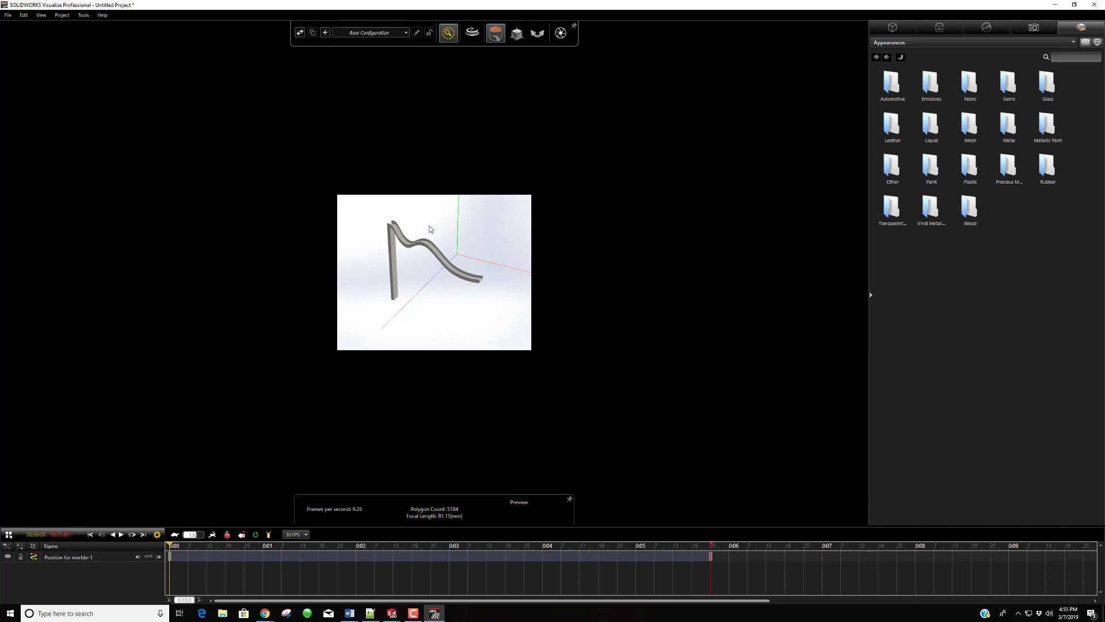
Examine the imported track and marble up close and check that the timeline display is enabled
drag(476, 268, 420, 275)
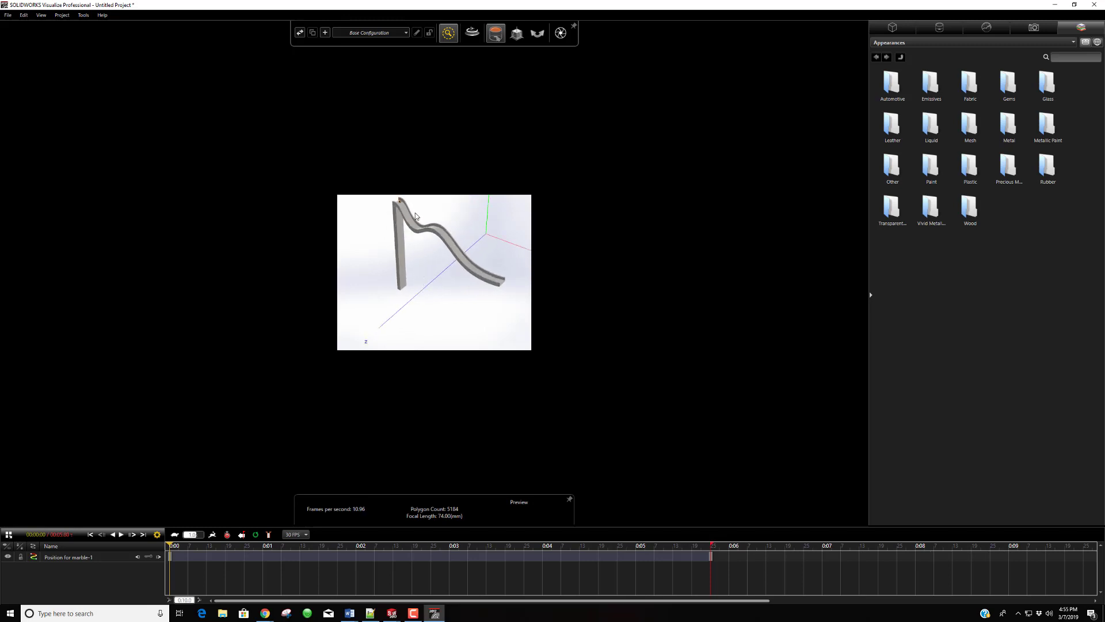
scroll(416, 216, up, 3)
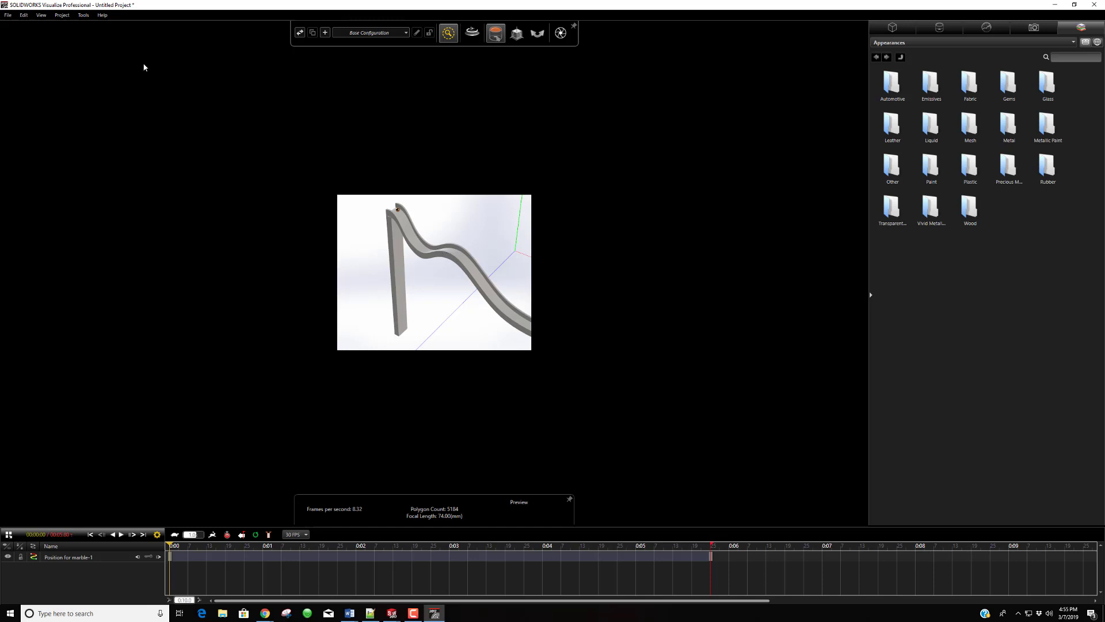
click(41, 15)
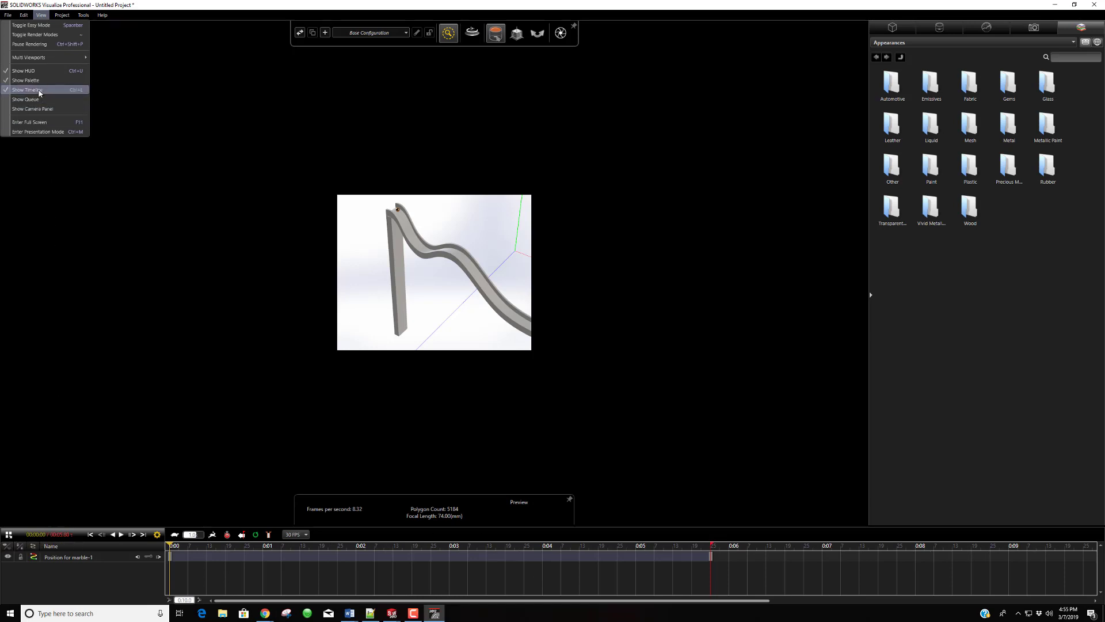
click(38, 90)
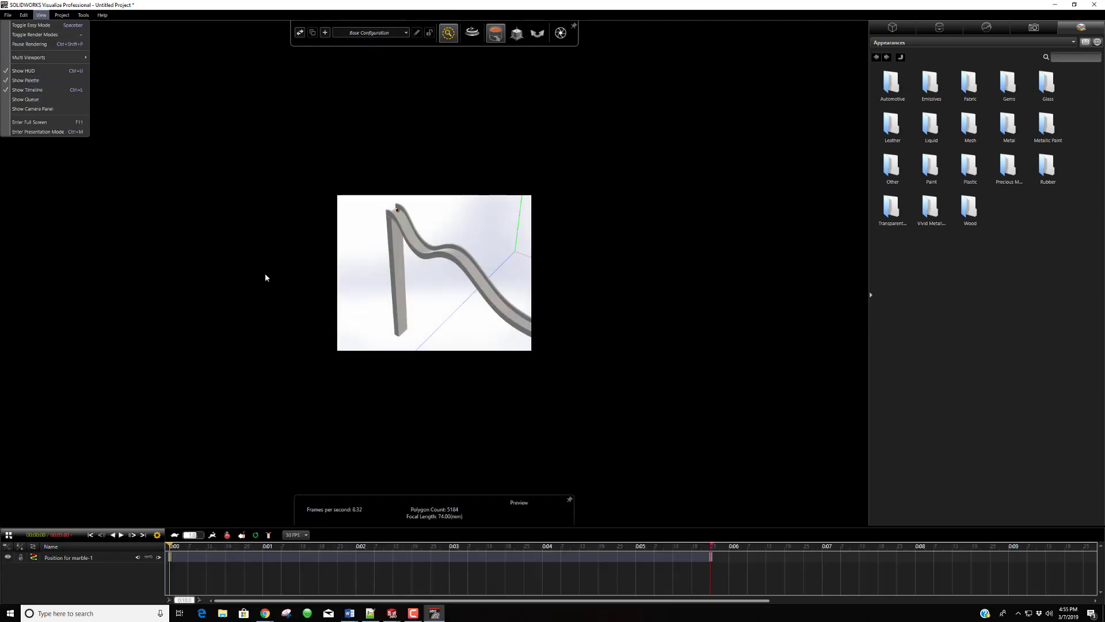
click(240, 264)
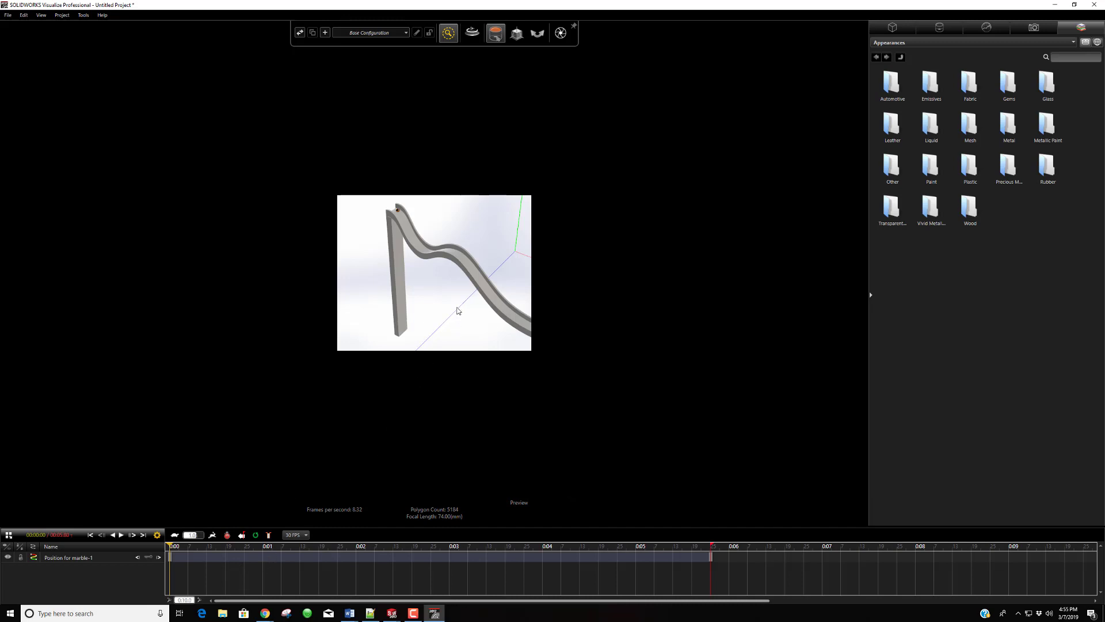
Play the imported marble animation and look at the track from its end
mouse_move(456, 313)
mouse_down()
mouse_move(434, 291)
mouse_move(481, 302)
mouse_move(455, 292)
mouse_up()
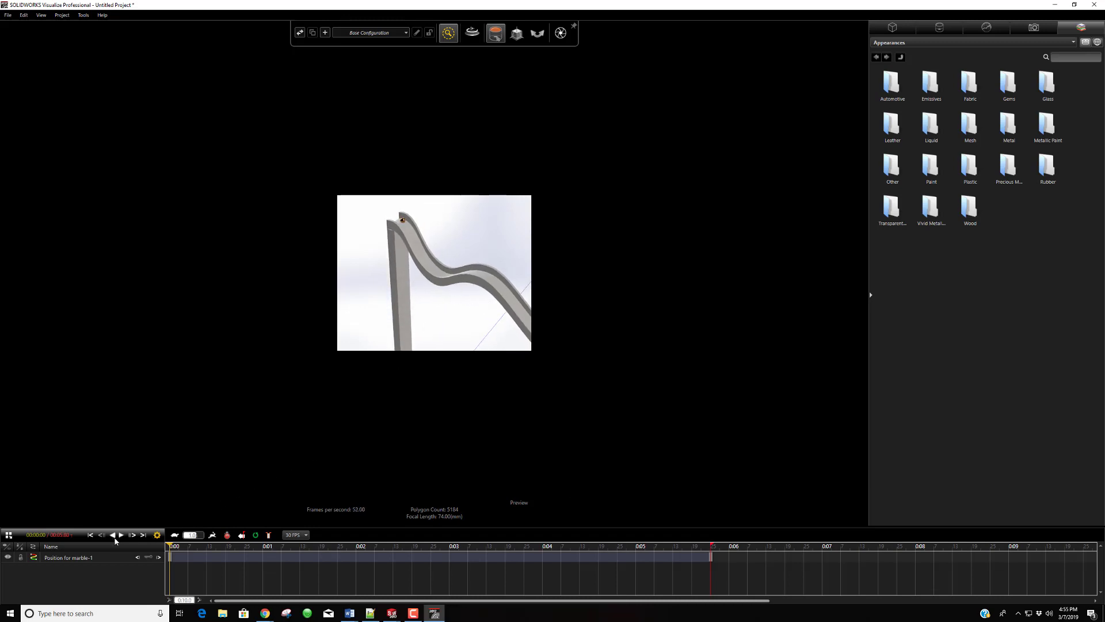
click(121, 535)
click(122, 535)
drag(478, 301, 437, 282)
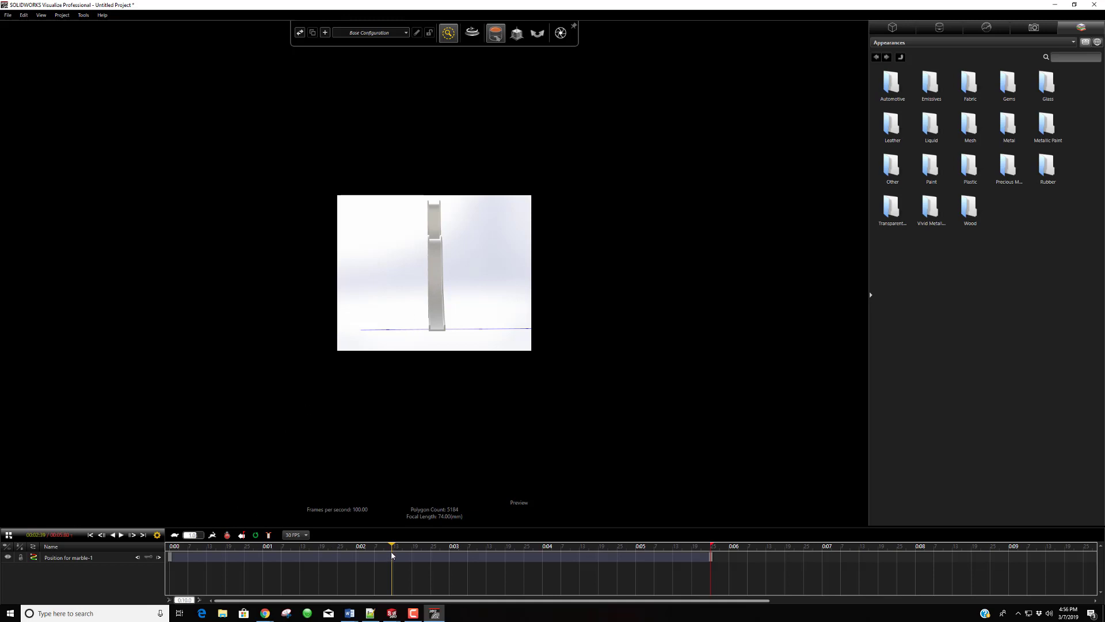
Decrease the animation's playback speed, play the marble's descent from the start, and rewind it to zero
drag(391, 548, 167, 541)
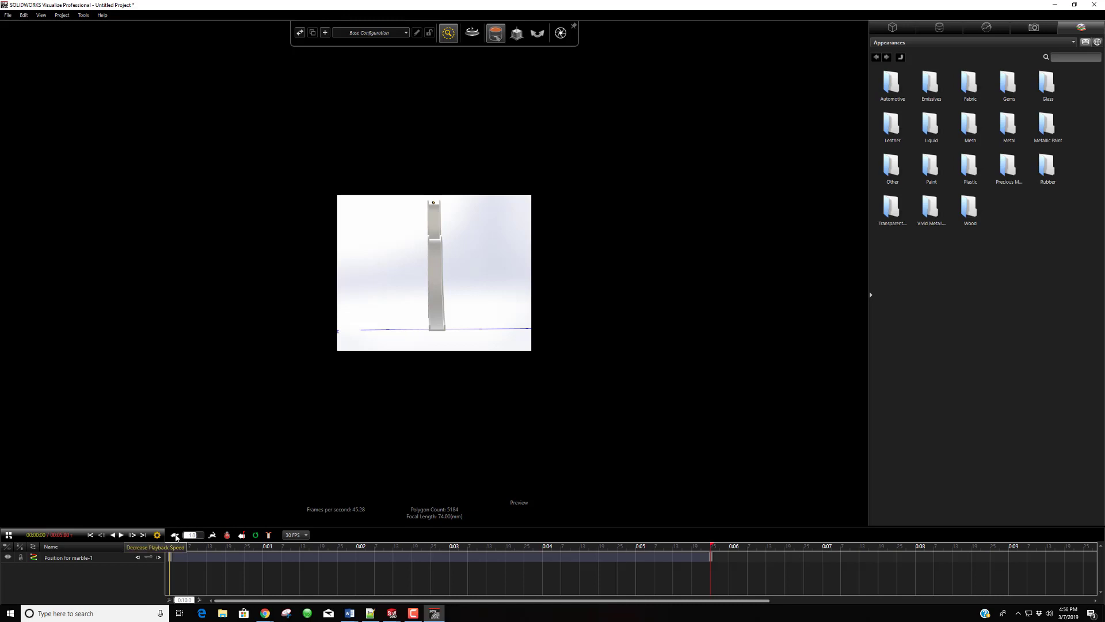
click(175, 535)
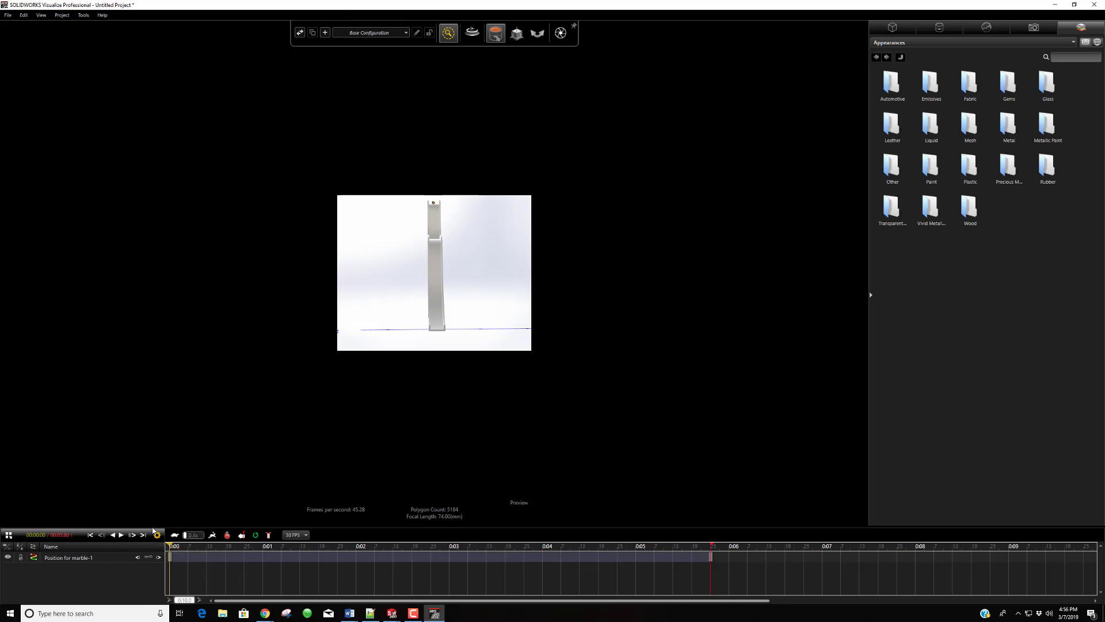
click(120, 536)
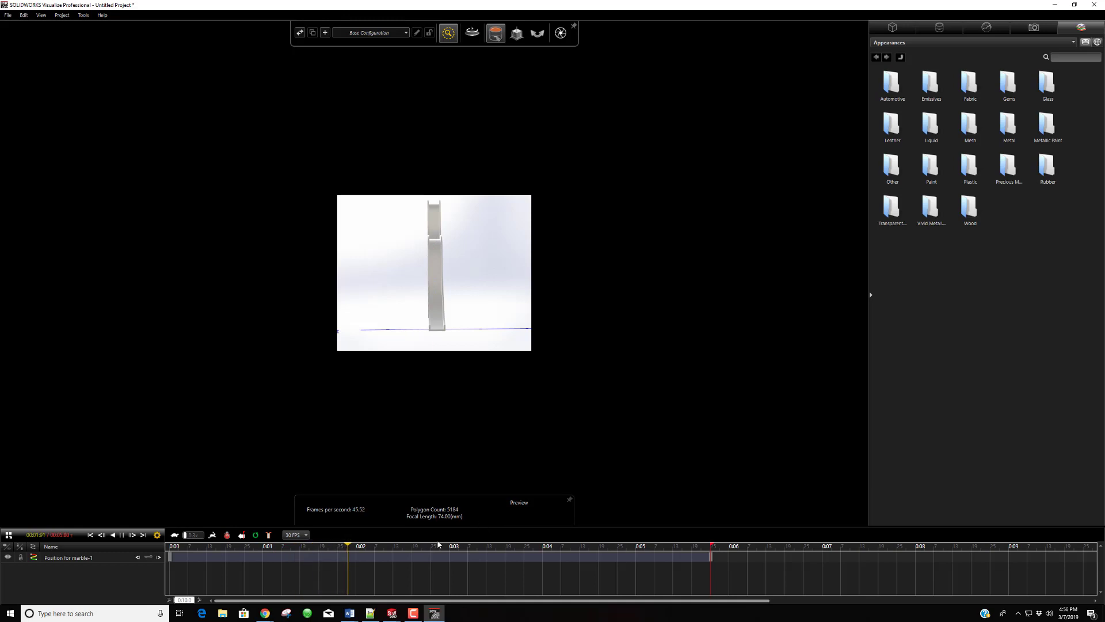
click(121, 535)
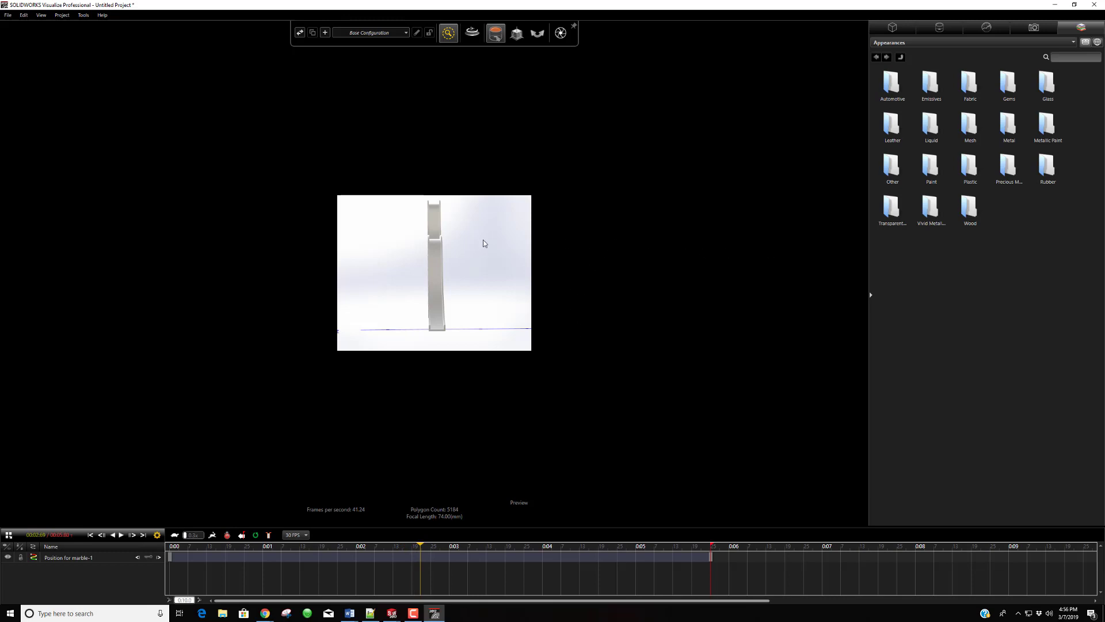
drag(512, 277, 489, 263)
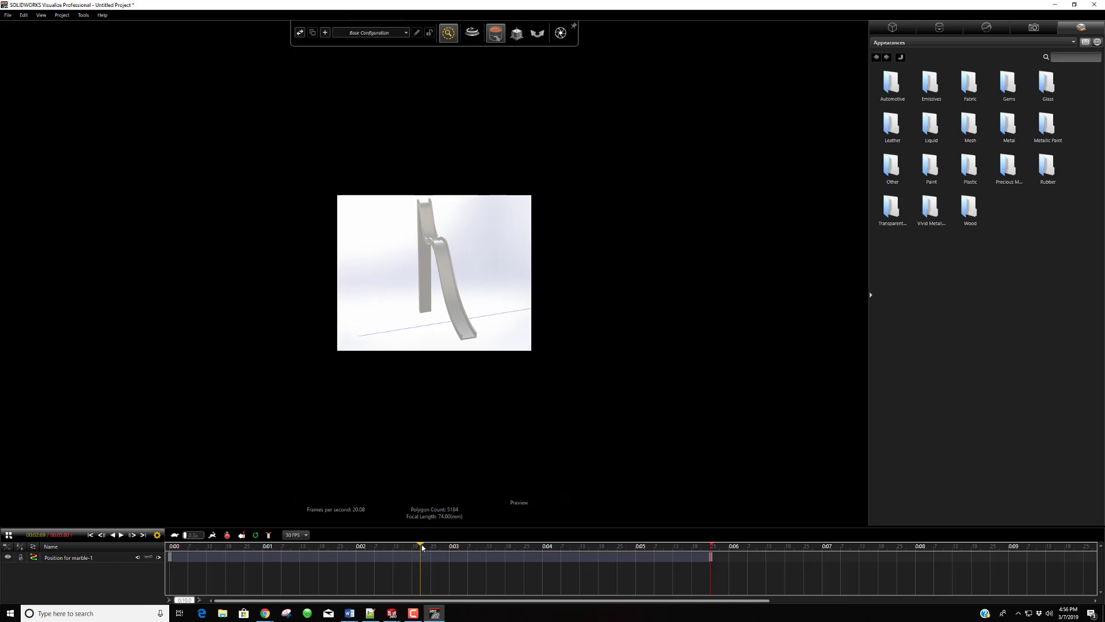
drag(421, 547, 160, 547)
Add the Studio Spot Floor image from the Studios folder as a new backplate behind the track
click(986, 28)
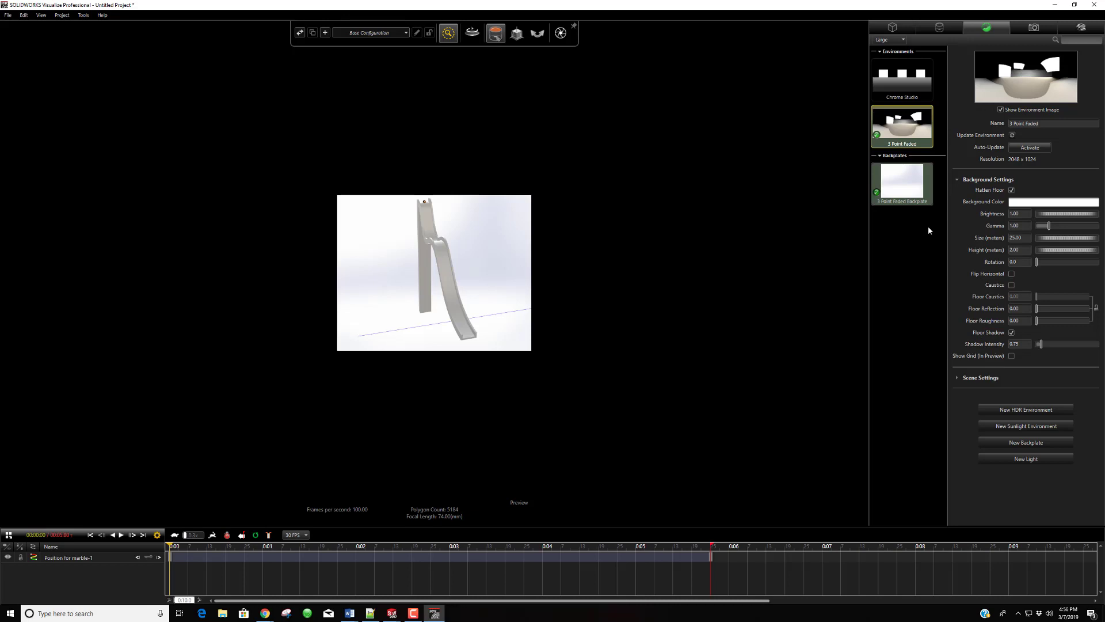
click(1030, 443)
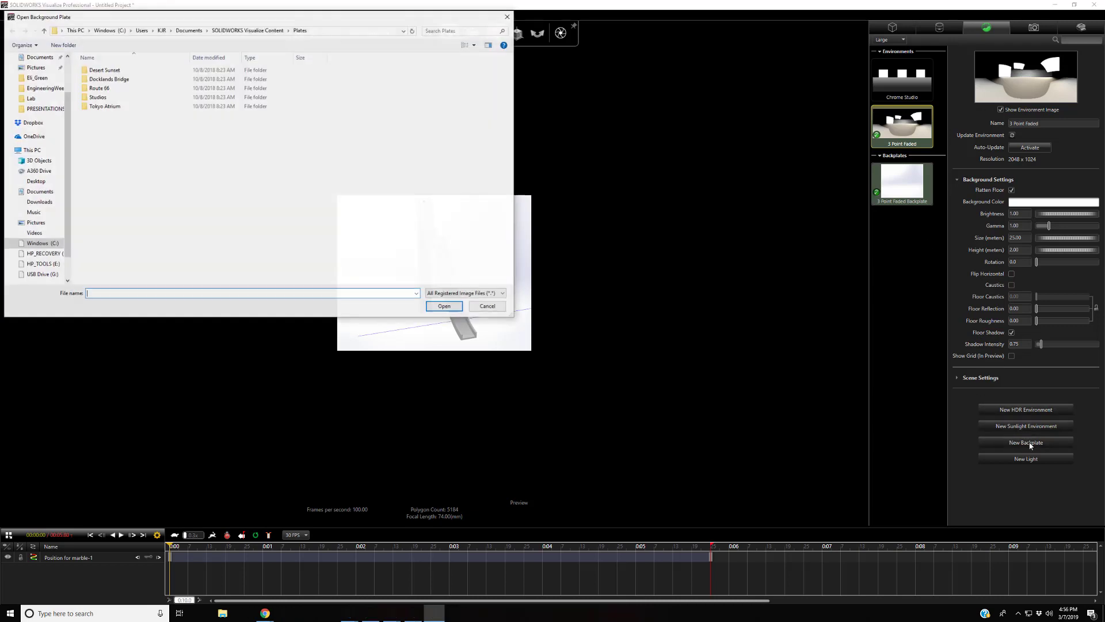
double_click(110, 97)
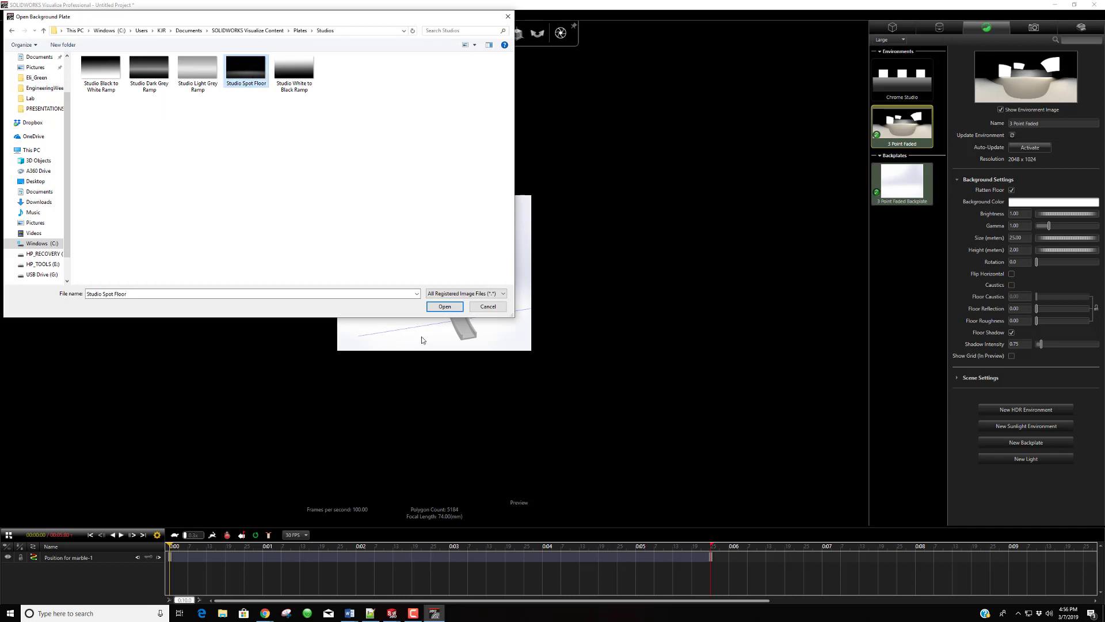
click(446, 307)
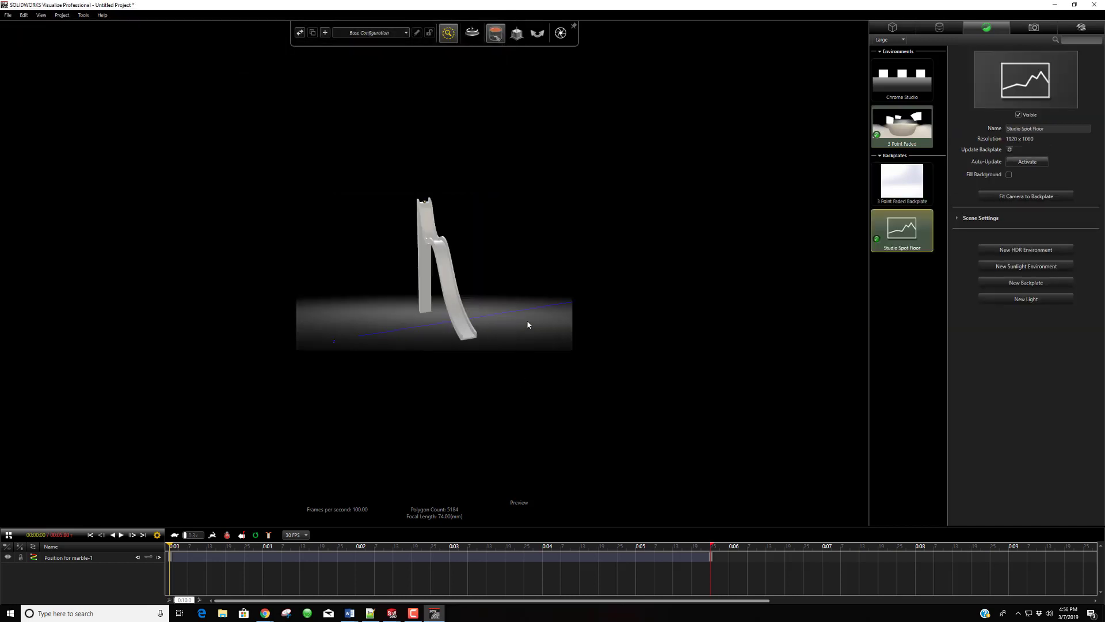
mouse_move(528, 324)
mouse_down()
mouse_move(476, 318)
mouse_move(540, 326)
mouse_move(424, 316)
mouse_move(527, 315)
mouse_up()
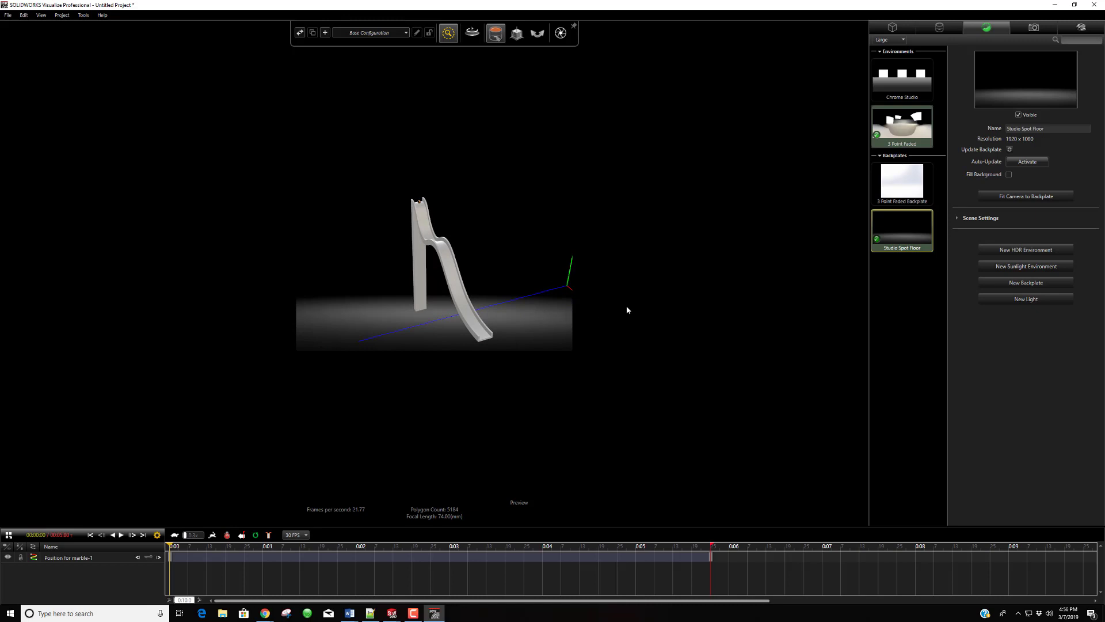
Apply the Copper Polished appearance from the cloud library's Metal folder to the roller coaster track
click(940, 29)
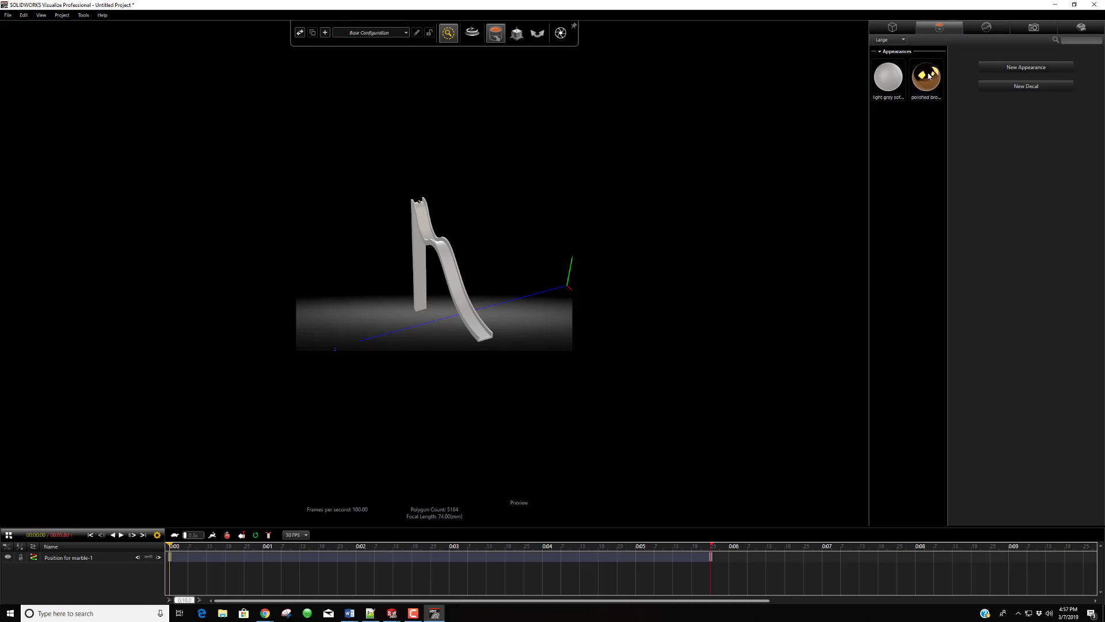
click(1080, 29)
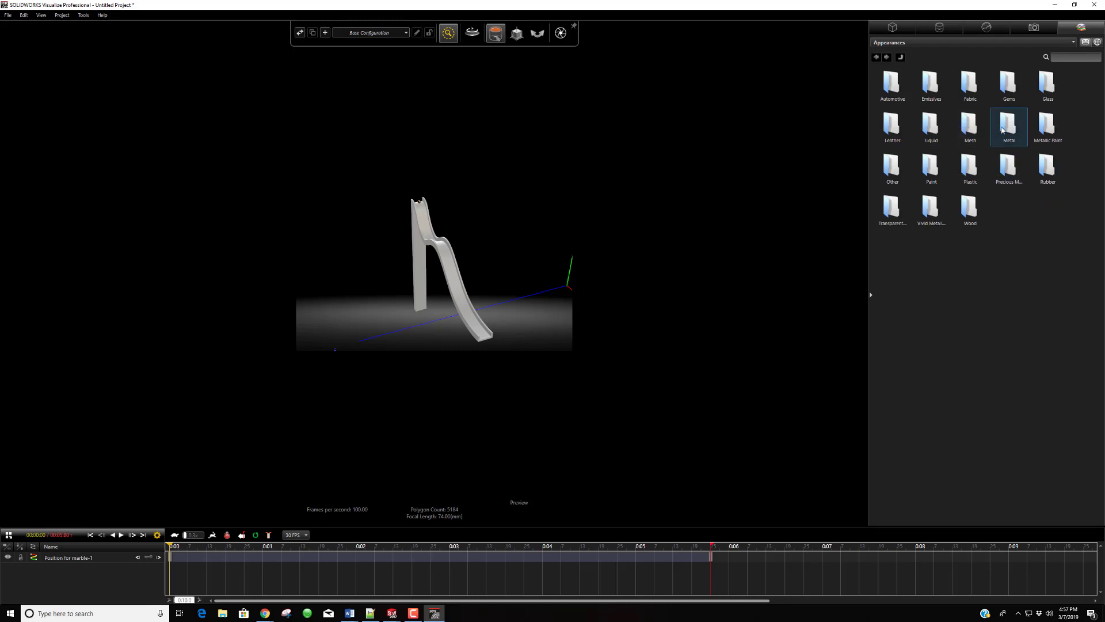
double_click(1002, 130)
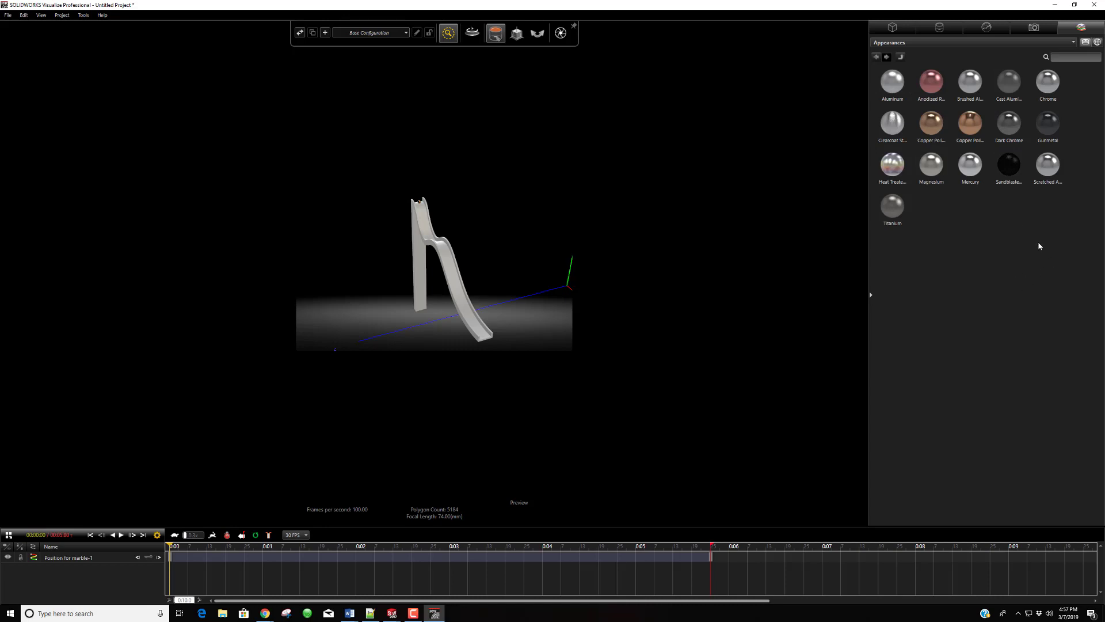
click(1098, 42)
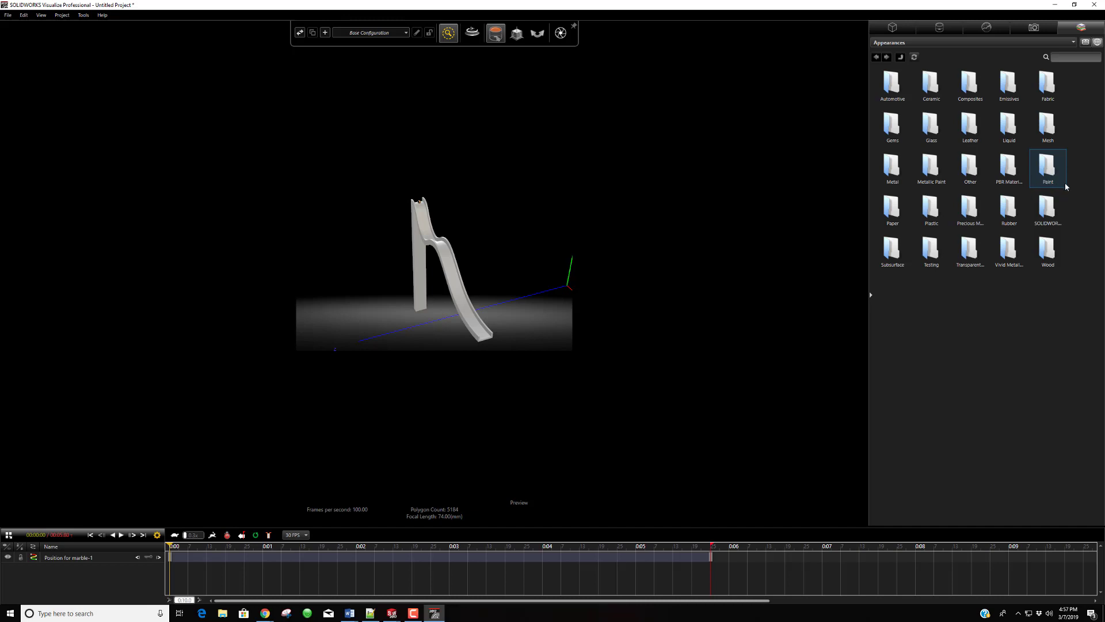
double_click(893, 176)
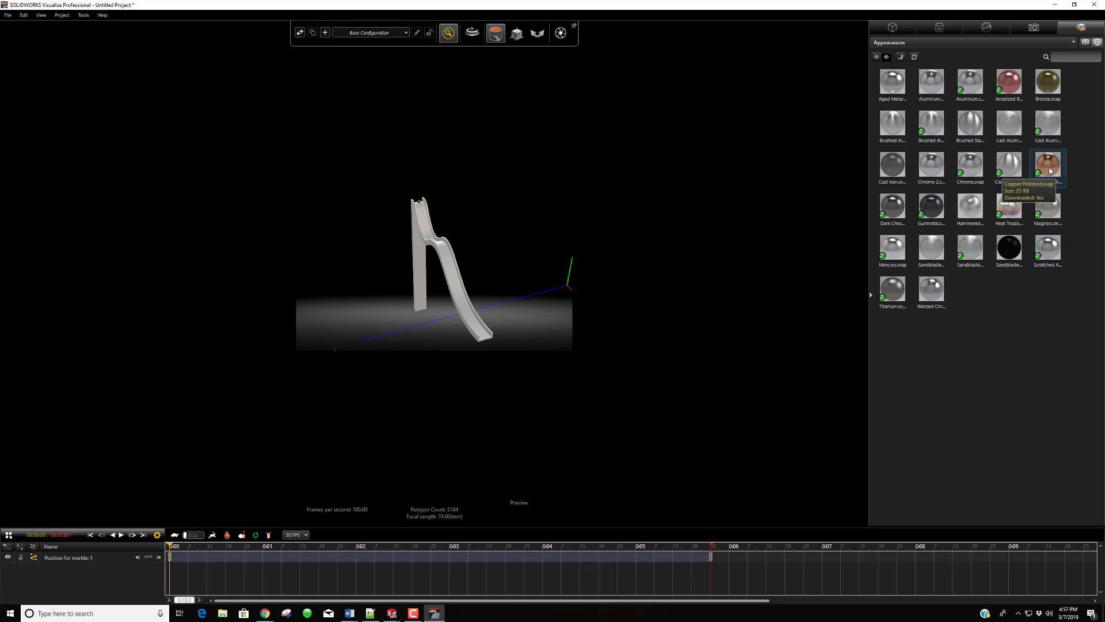
drag(1050, 171, 445, 260)
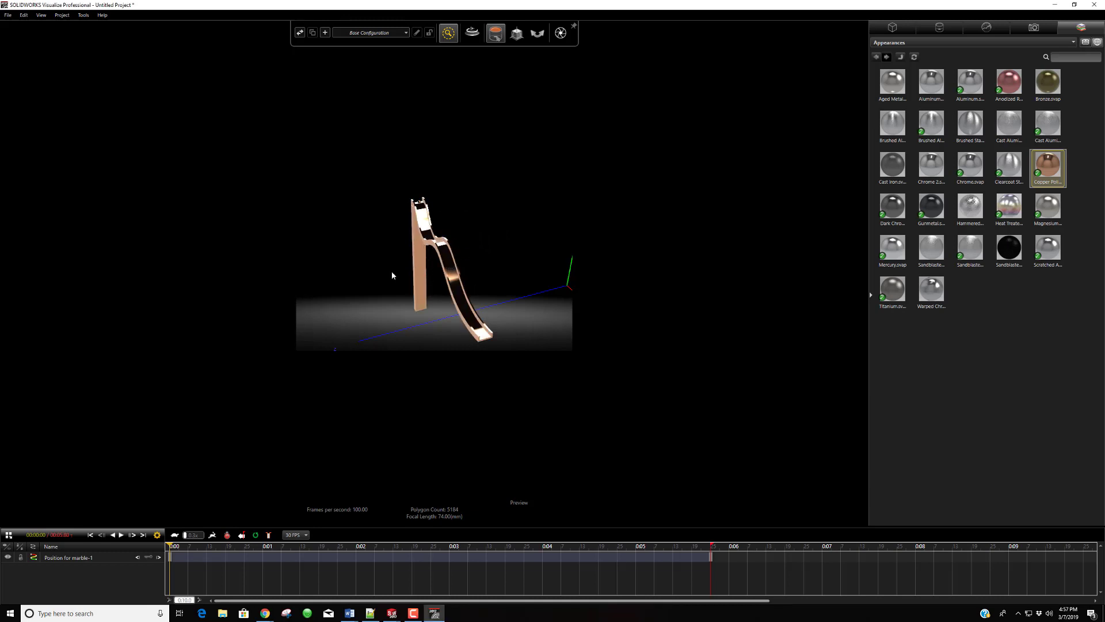
Apply the Chrome metal appearance to the marble at the top of the track
drag(391, 271, 422, 254)
drag(411, 206, 433, 237)
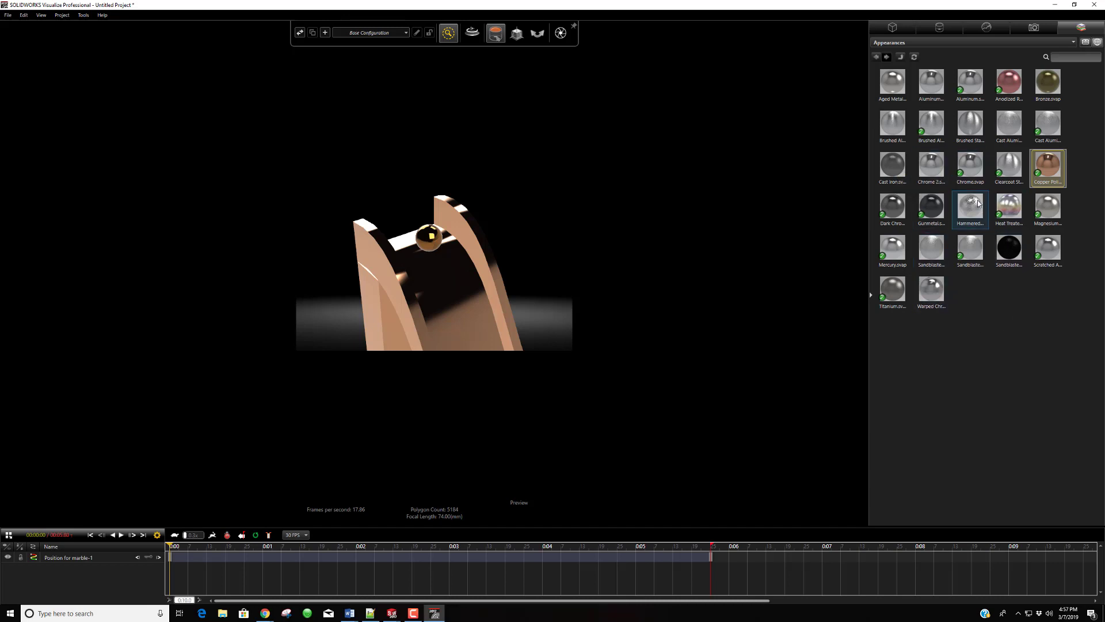
drag(972, 168, 432, 237)
drag(498, 256, 454, 300)
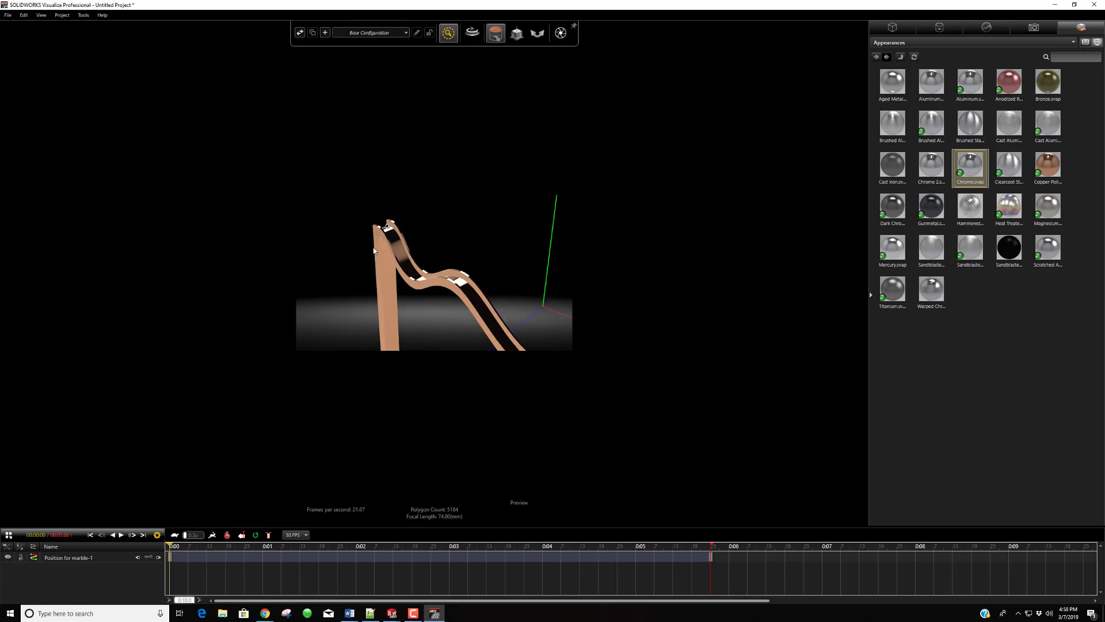
drag(373, 251, 382, 243)
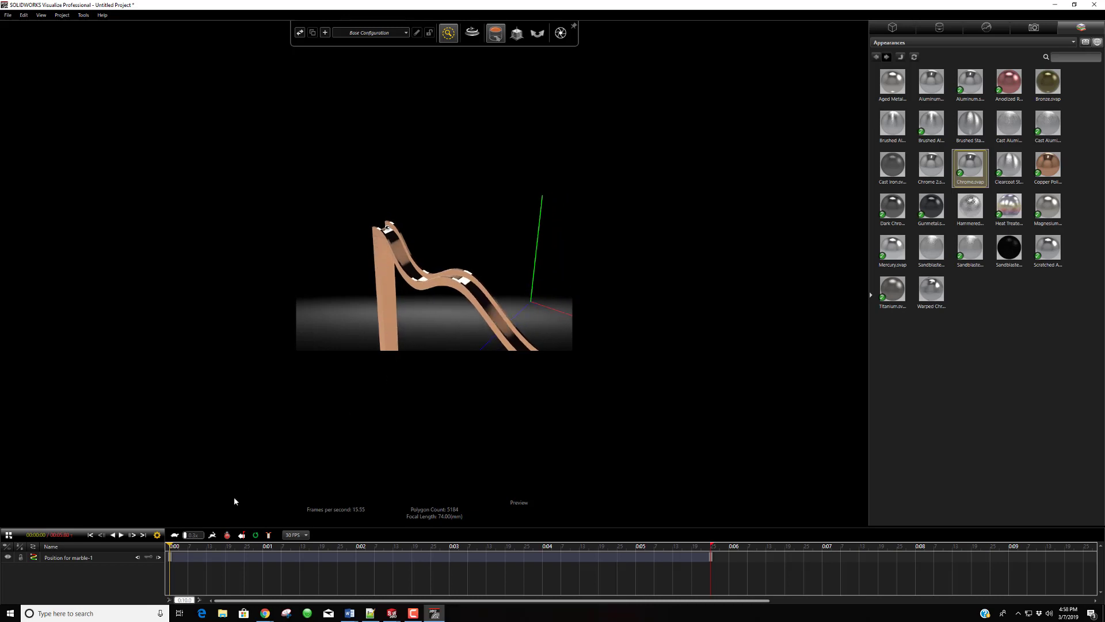
Play the marble animation forward and backward, and return the time marker to the start
click(121, 535)
click(121, 536)
click(113, 535)
click(113, 534)
drag(601, 548, 163, 550)
Shorten the animation's end time to about 1.8 s, checking the marble's motion in playback
drag(712, 546, 526, 545)
drag(446, 542, 412, 542)
click(121, 534)
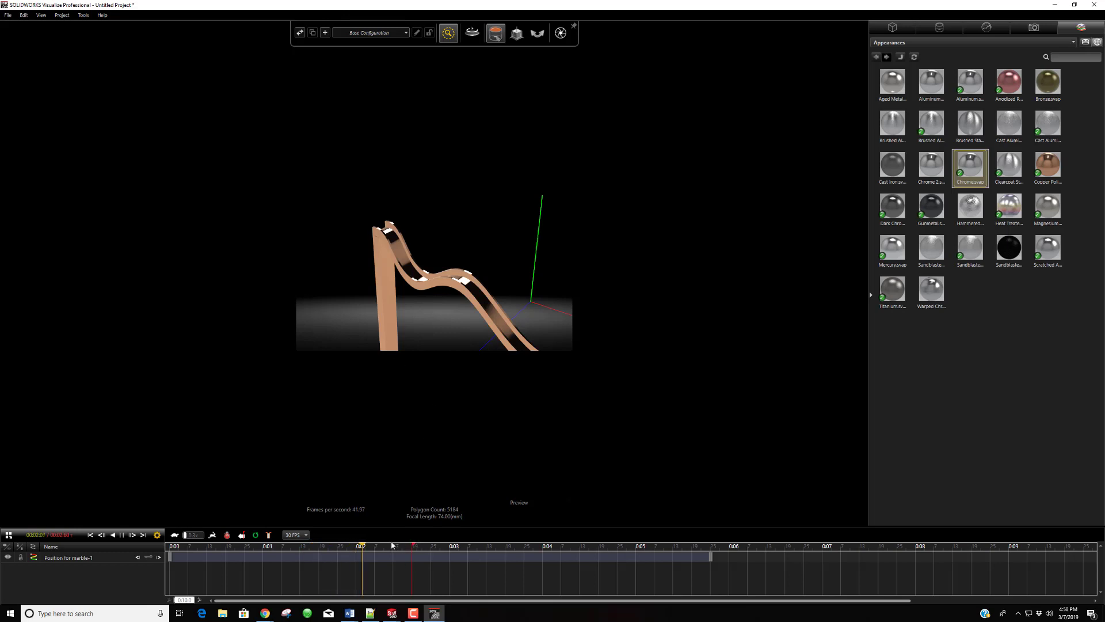
click(122, 537)
drag(377, 544, 338, 547)
mouse_move(468, 298)
mouse_down()
mouse_move(490, 310)
mouse_move(483, 320)
mouse_move(450, 305)
mouse_up()
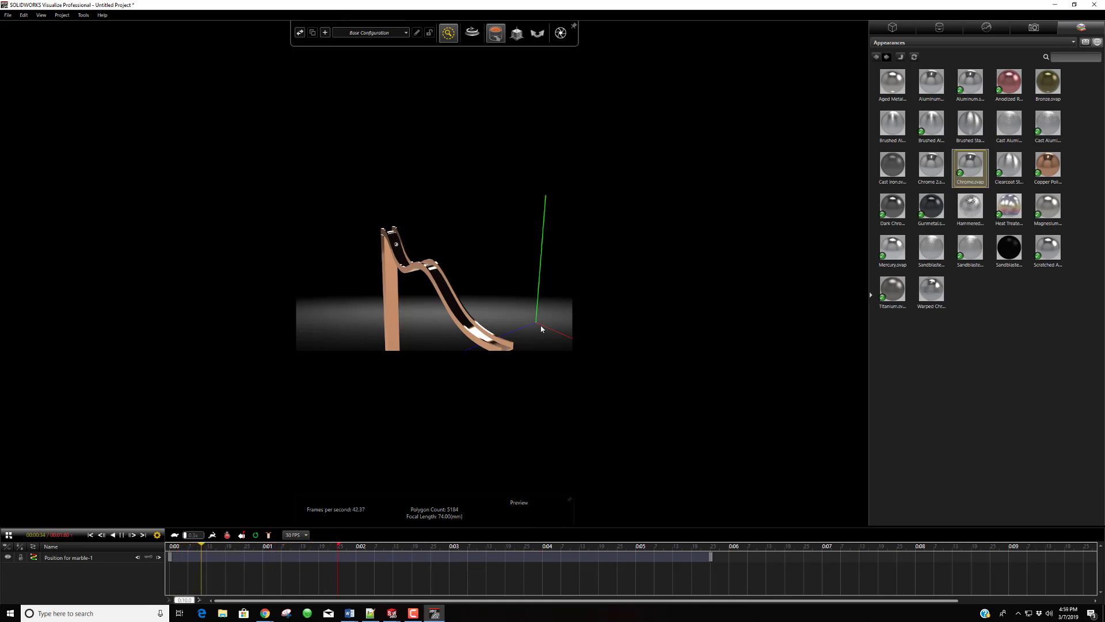
drag(541, 326, 481, 326)
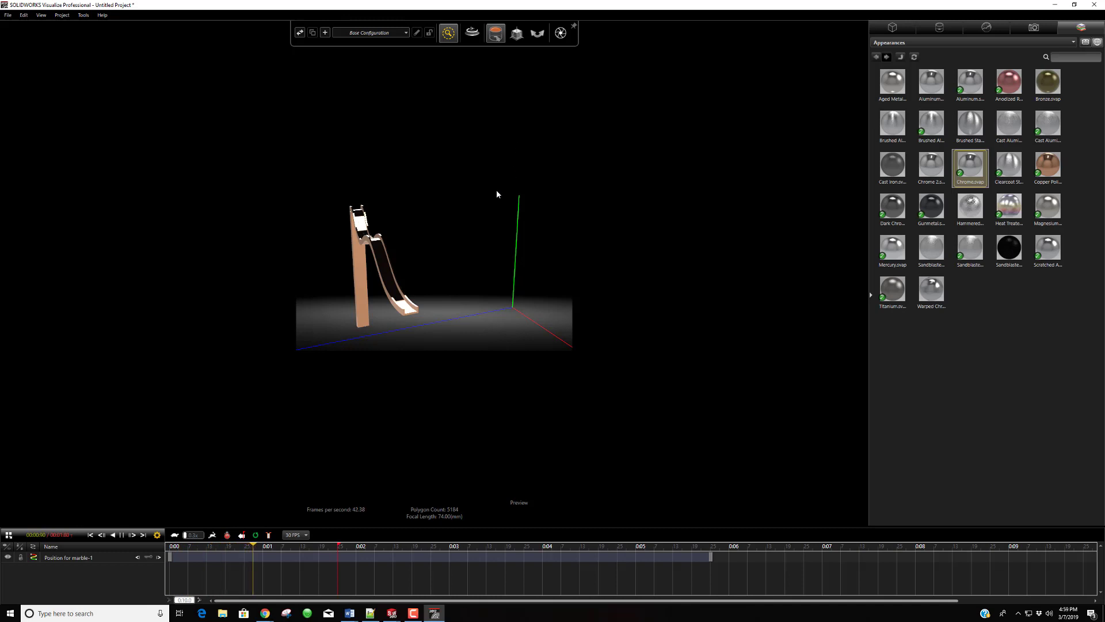
Preview the marble animation with the turntable rotating the model, and stop the playback
click(471, 35)
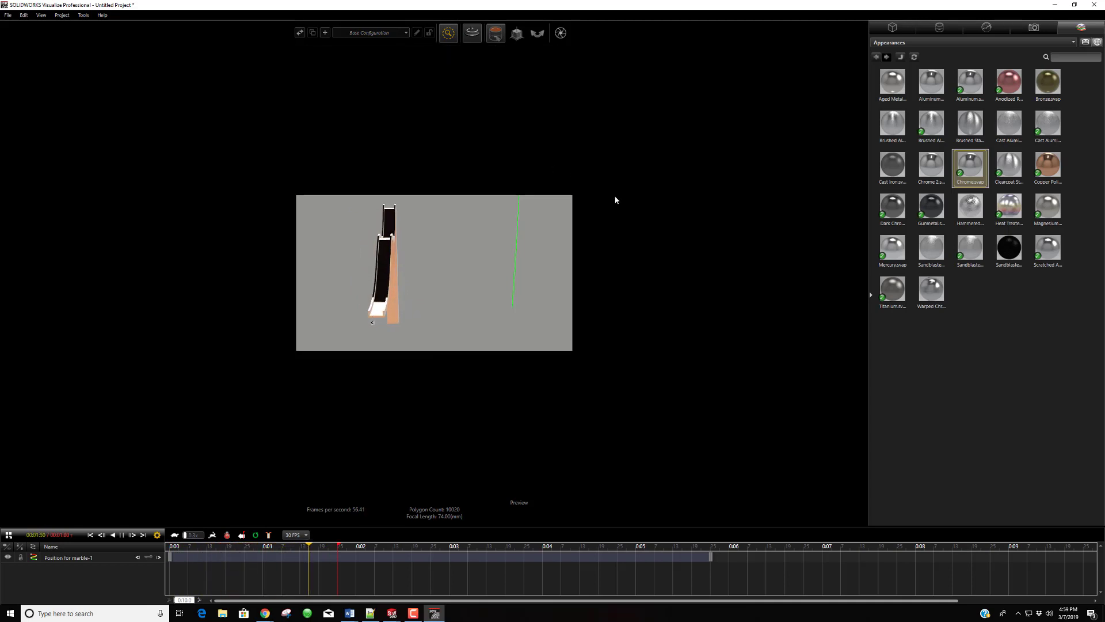
mouse_move(470, 42)
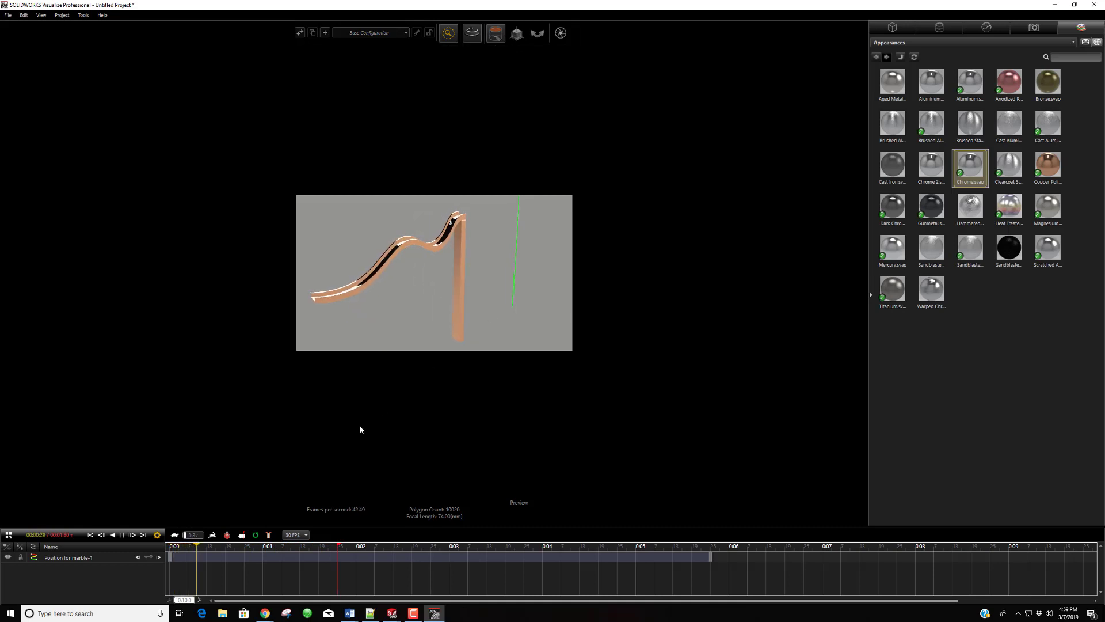
click(121, 534)
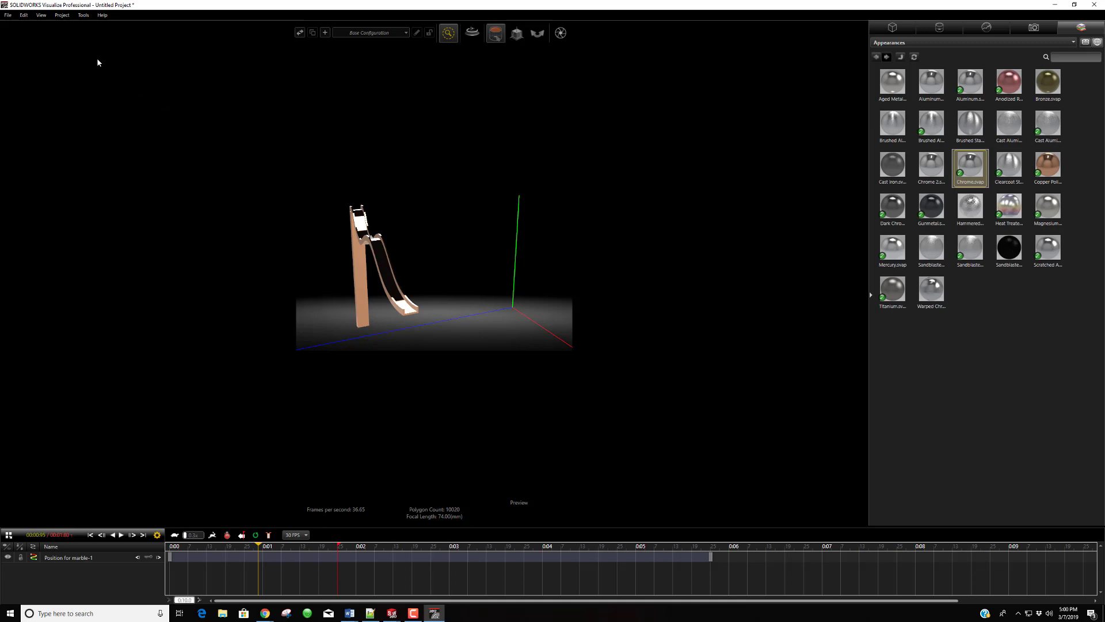
Open the render output tools and switch to the animation output settings
click(81, 17)
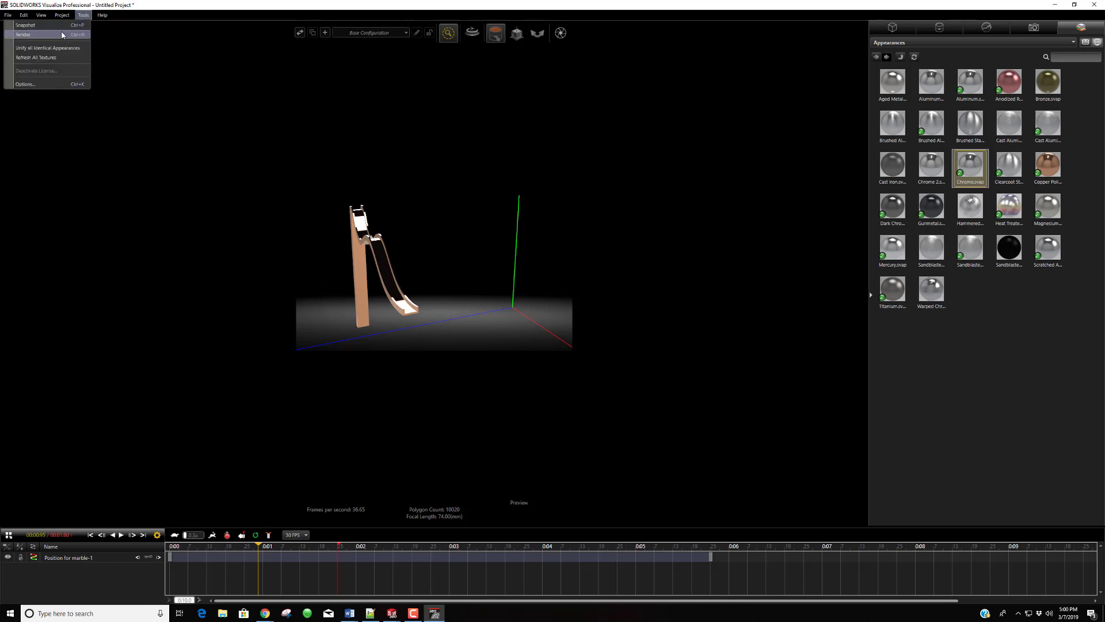
click(470, 183)
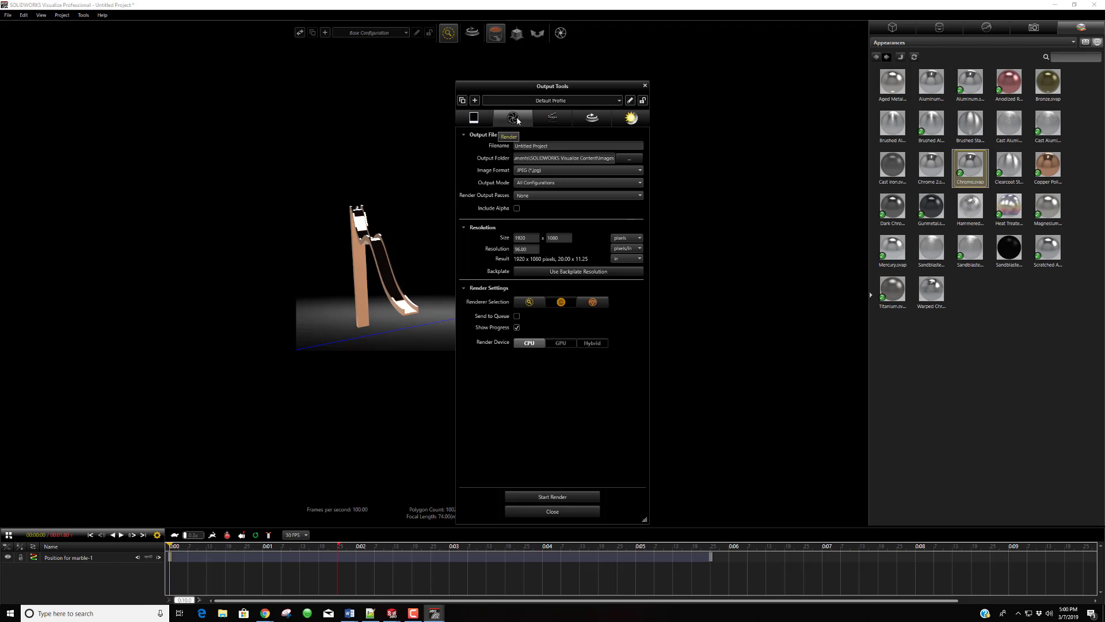
click(551, 122)
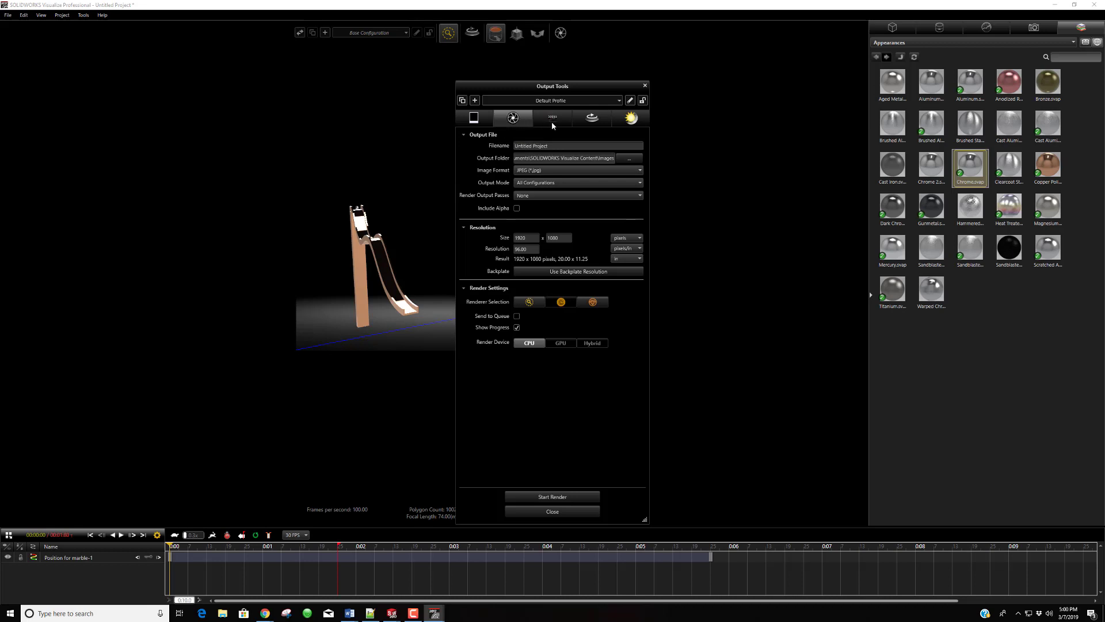